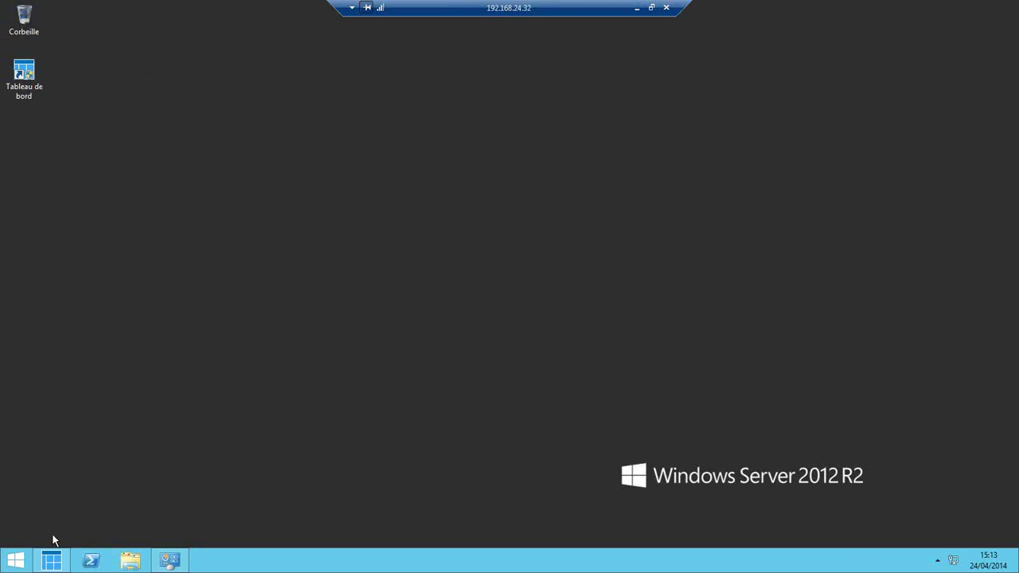
- Open and enlarge the server dashboard, browse both setup-task pages, then show the Services integrations list
{"action": "left_click", "coordinate": [50, 561]}
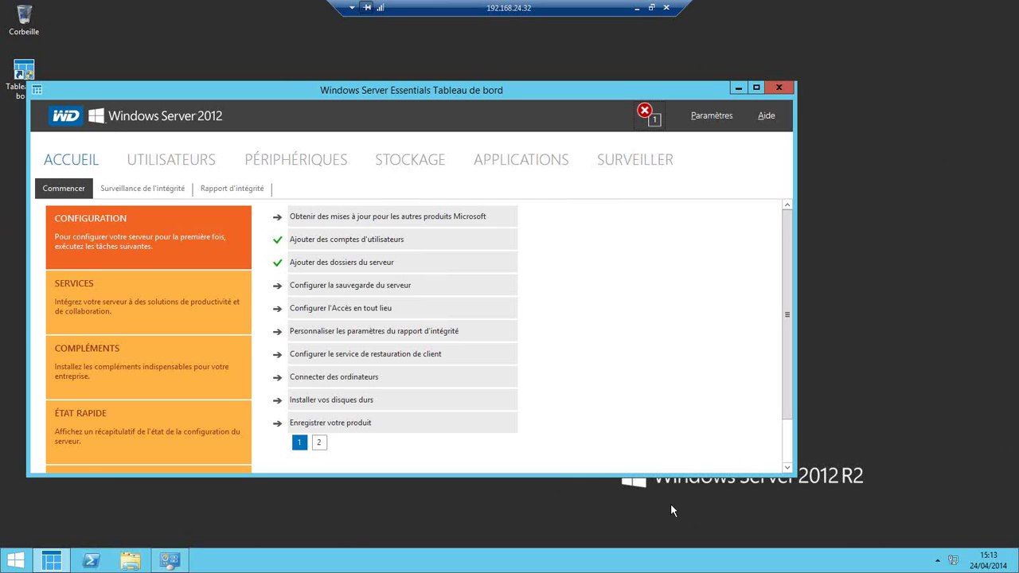
{"action": "left_click_drag", "start_coordinate": [794, 476], "coordinate": [835, 532]}
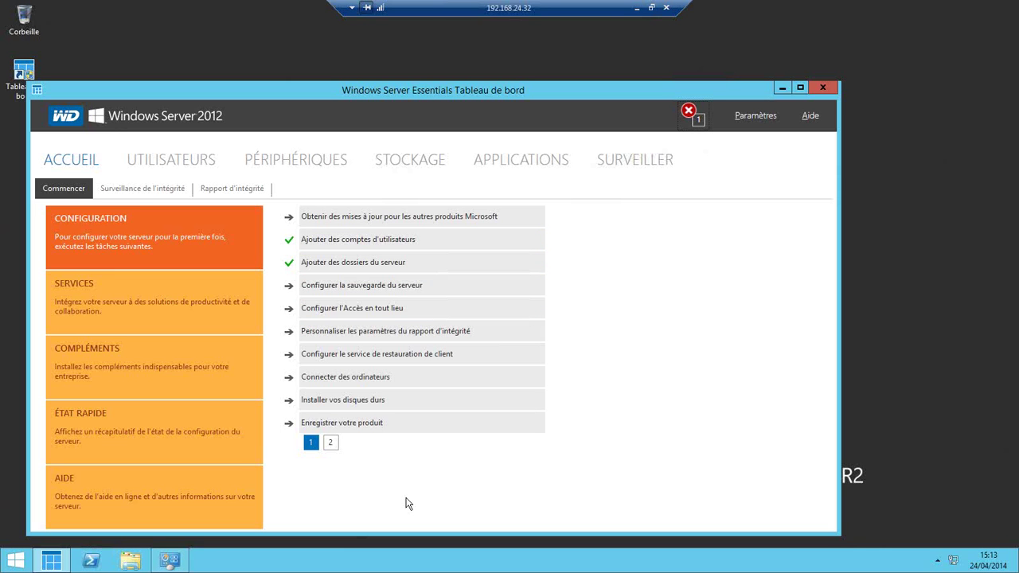
{"action": "left_click", "coordinate": [330, 444]}
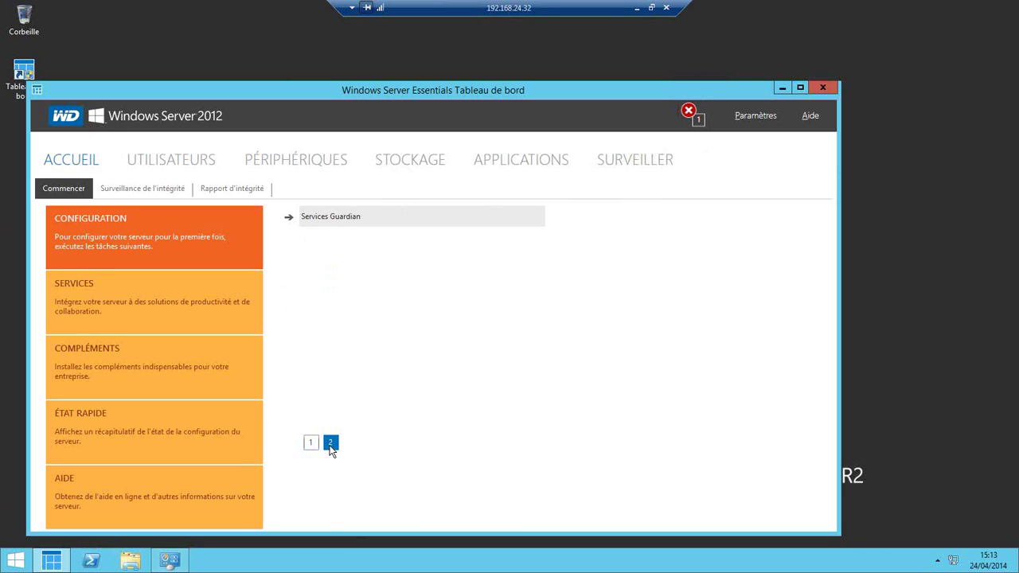
{"action": "left_click", "coordinate": [311, 443]}
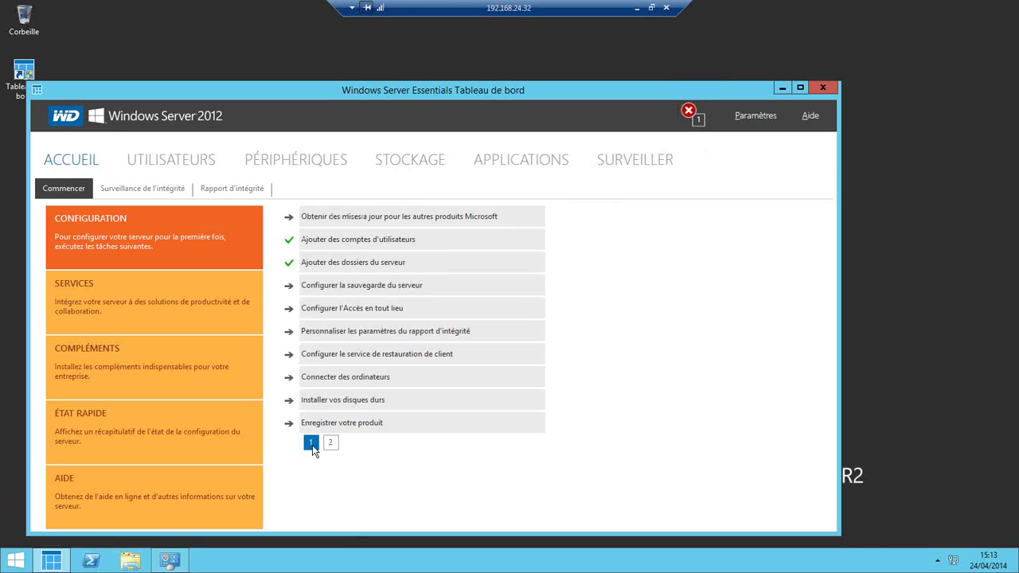
{"action": "left_click", "coordinate": [174, 303]}
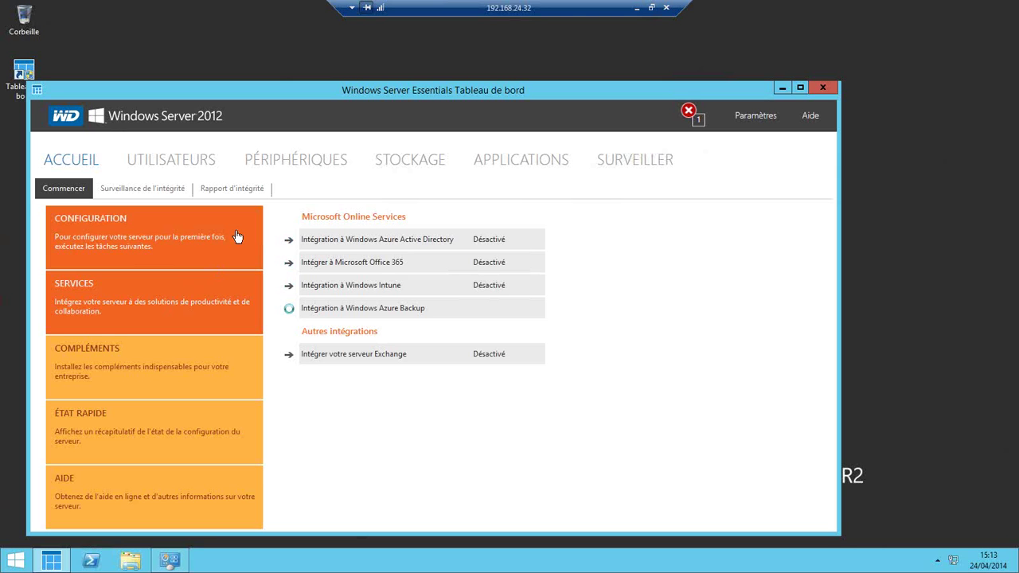
- Start and cancel the Office 365 integration wizard, then show the Windows Azure Backup integration details
{"action": "left_click", "coordinate": [372, 264]}
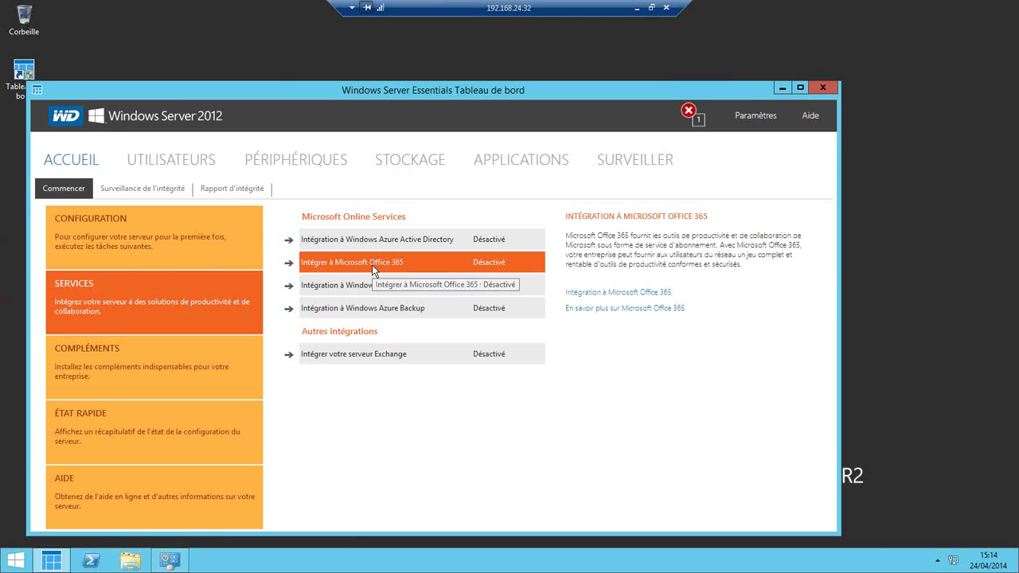
{"action": "left_click", "coordinate": [651, 294]}
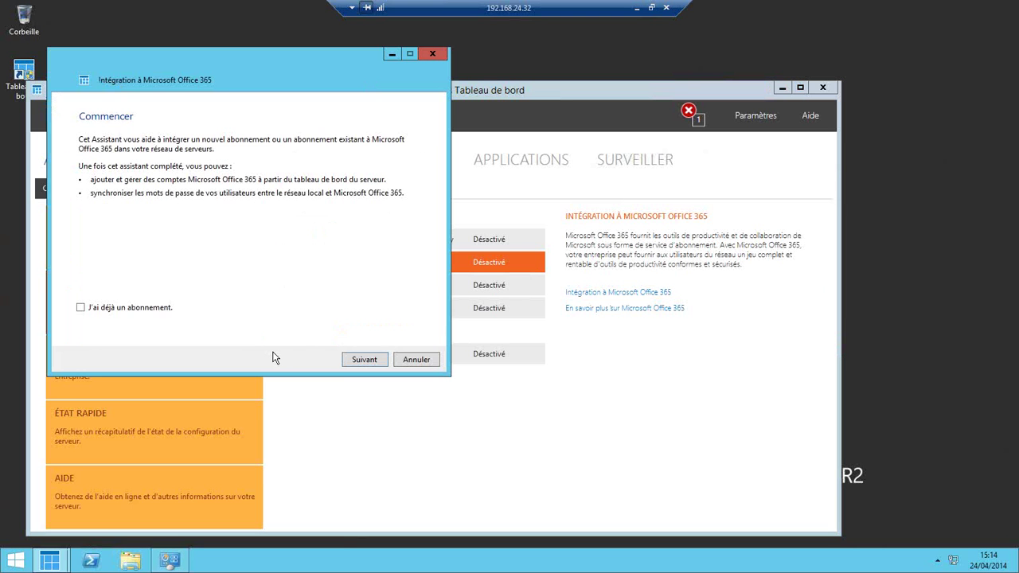
{"action": "left_click", "coordinate": [81, 308]}
{"action": "left_click", "coordinate": [416, 360]}
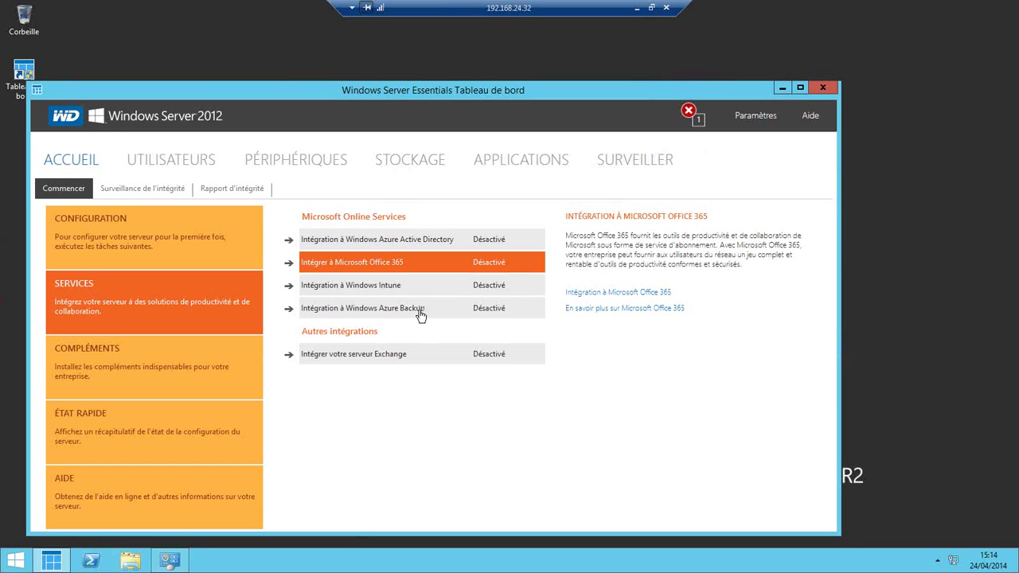
{"action": "left_click", "coordinate": [420, 316]}
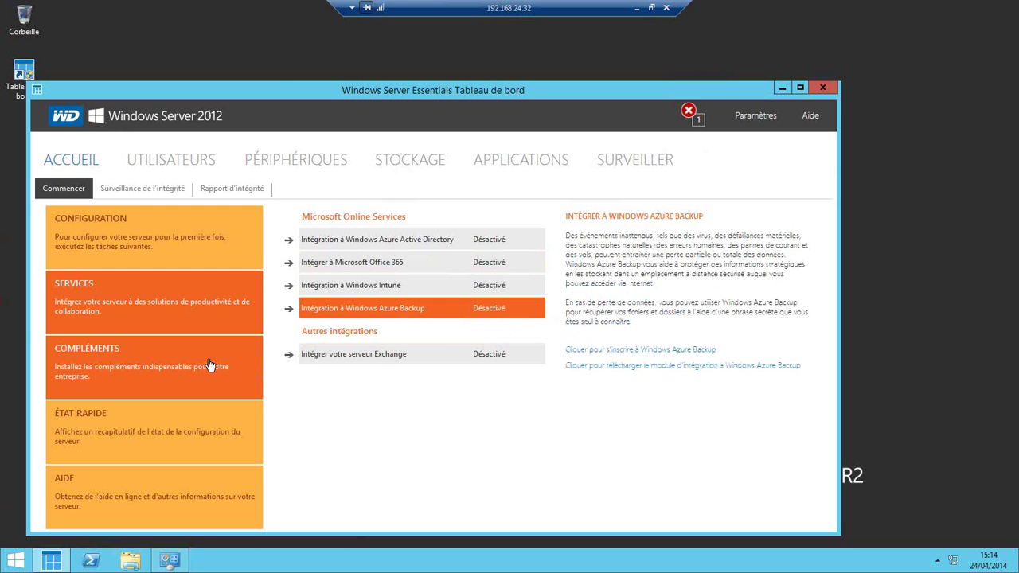
- Glance at the health alerts and health reports, then open the Utilisateurs account list
{"action": "left_click", "coordinate": [140, 189]}
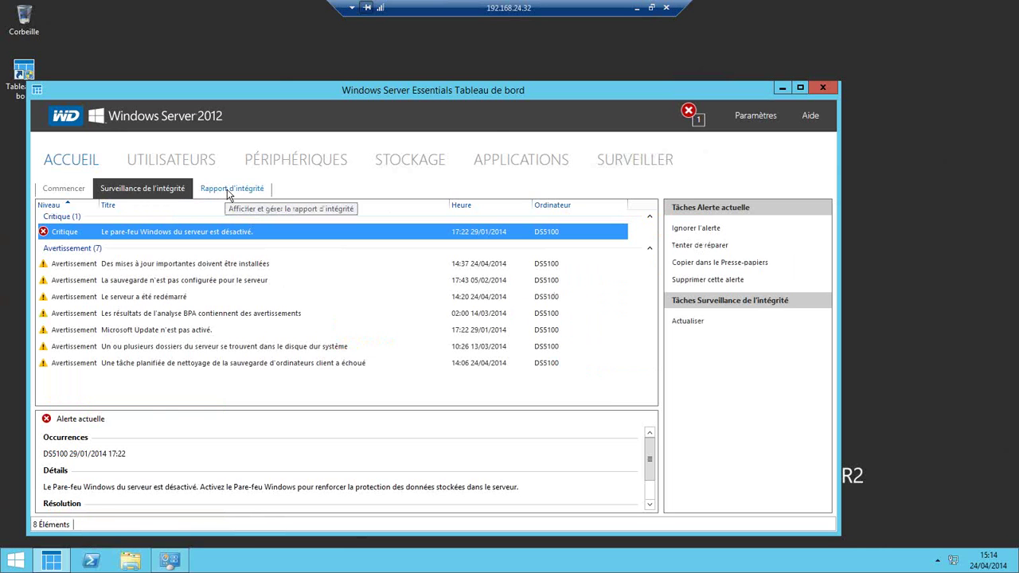
{"action": "left_click", "coordinate": [228, 192]}
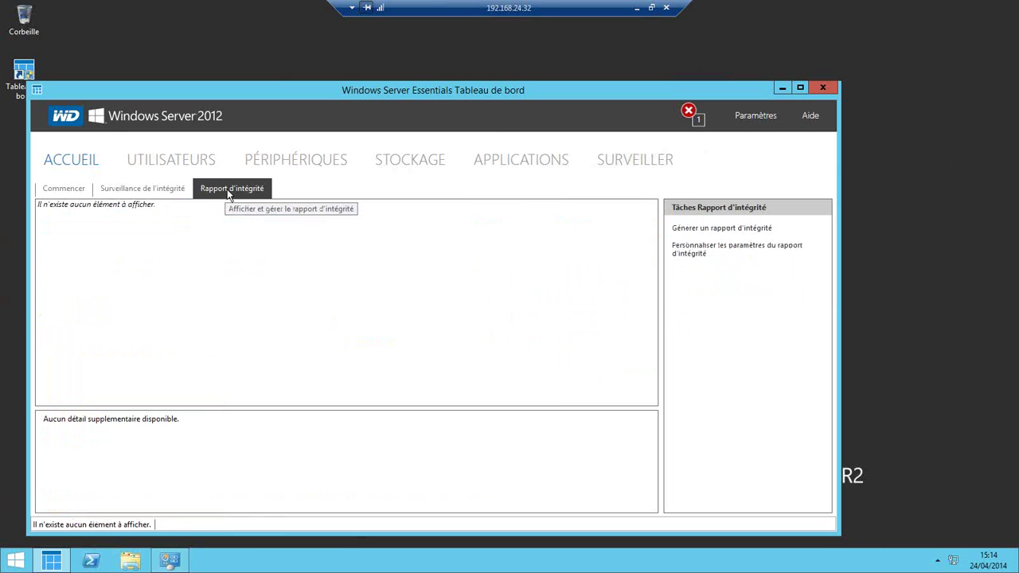
{"action": "left_click", "coordinate": [160, 163]}
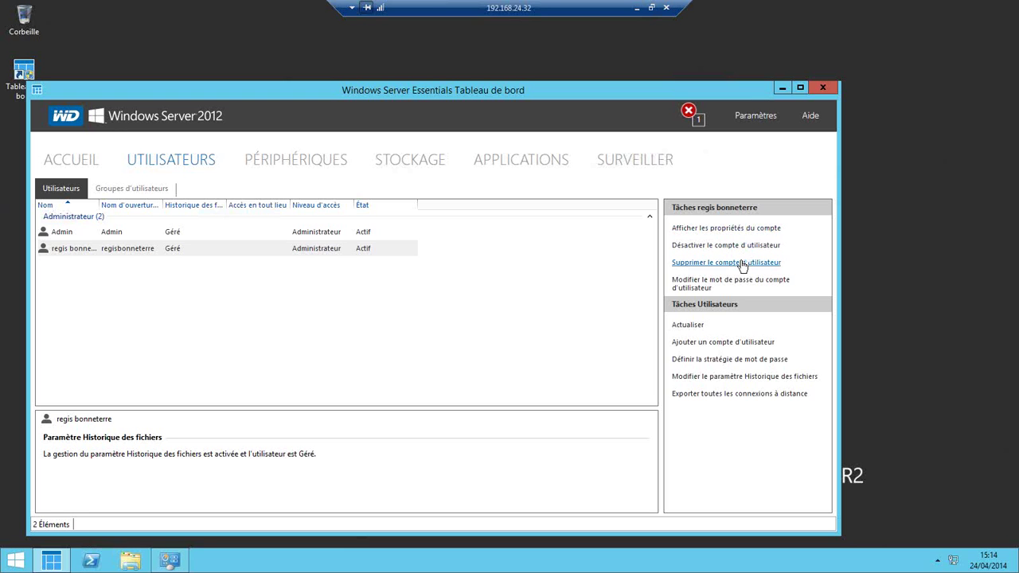
- Start a new Utilisateur standard account named 'test', entering and confirming a first password
{"action": "left_click", "coordinate": [719, 342]}
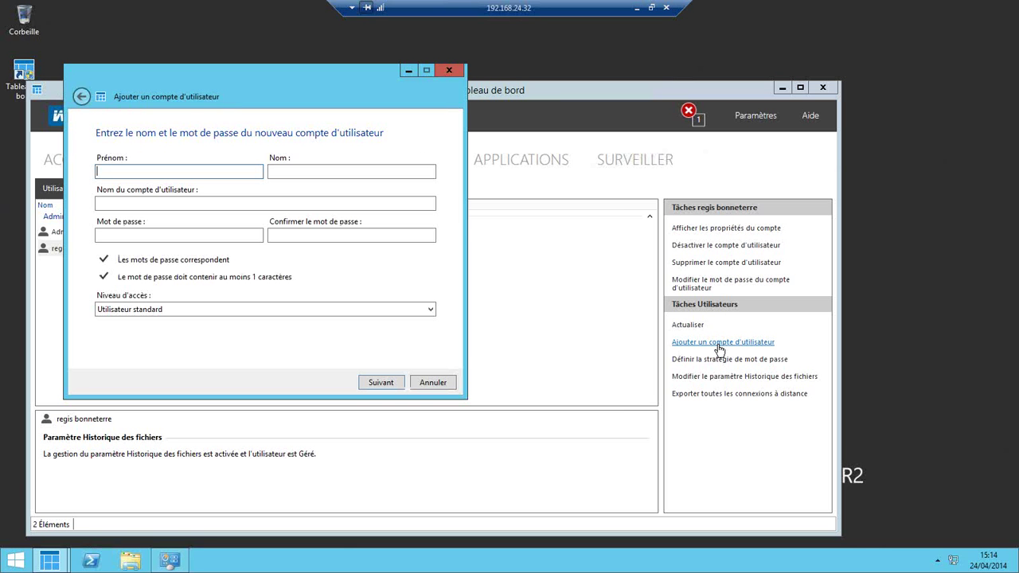
{"action": "type", "text": "test"}
{"action": "left_click", "coordinate": [191, 232]}
{"action": "type", "text": "test"}
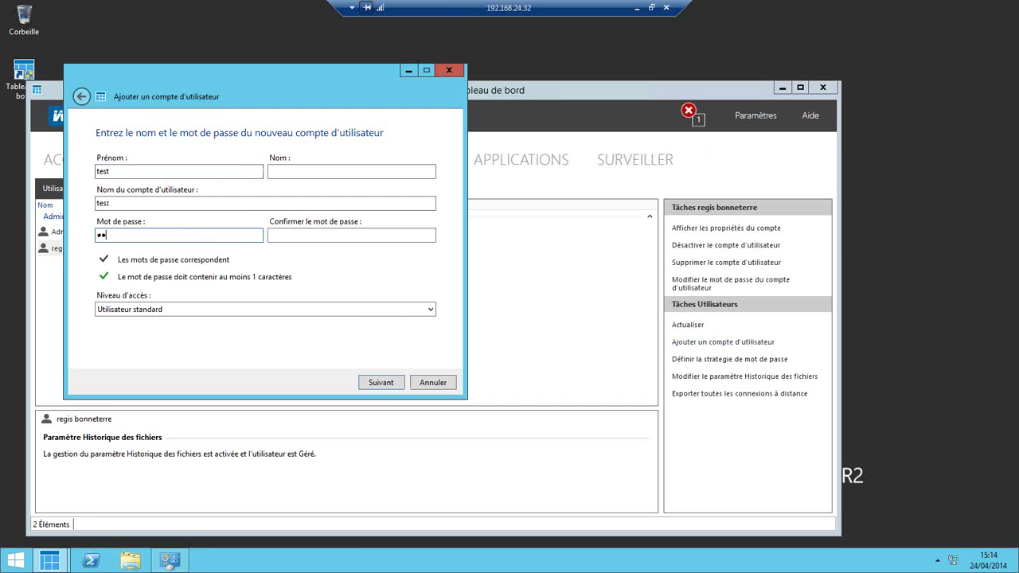
{"action": "left_click", "coordinate": [343, 236]}
{"action": "type", "text": "test"}
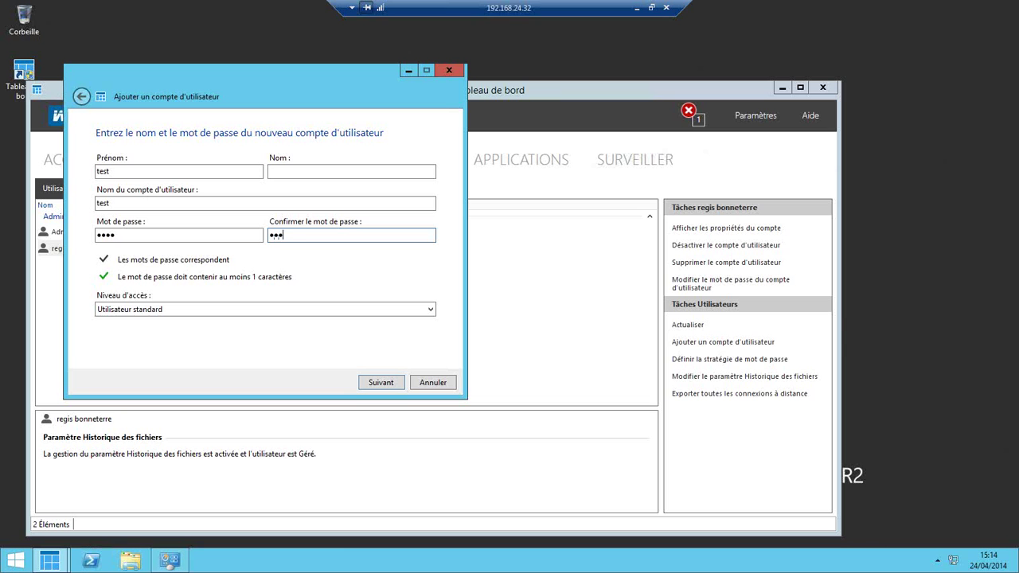
{"action": "left_click", "coordinate": [290, 309]}
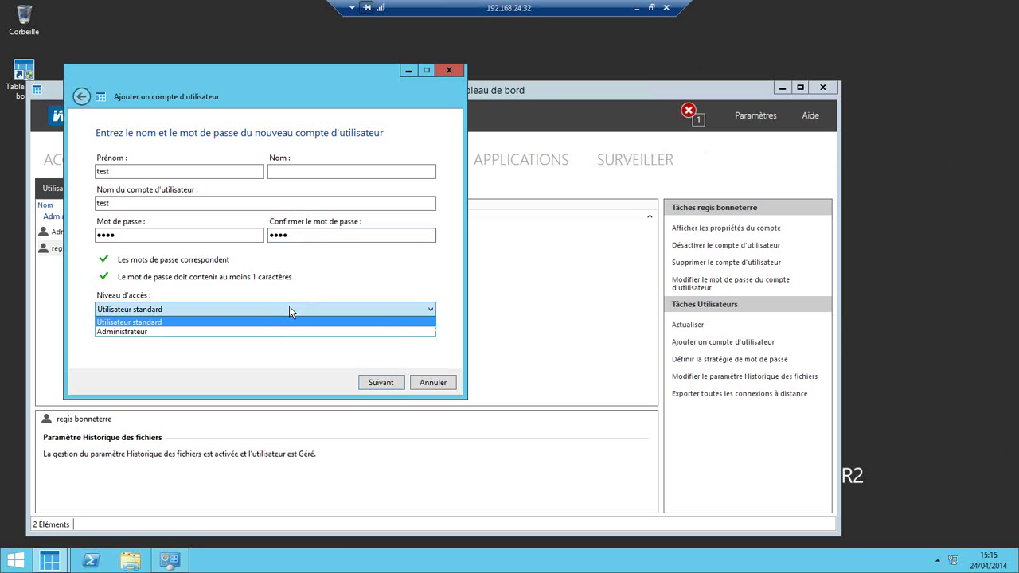
{"action": "left_click", "coordinate": [326, 274]}
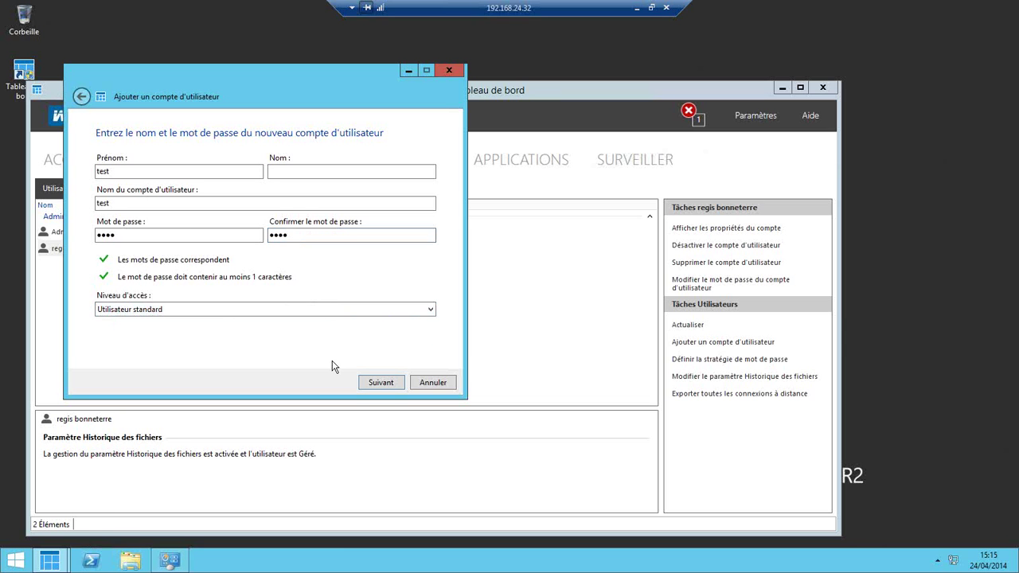
{"action": "left_click", "coordinate": [379, 383]}
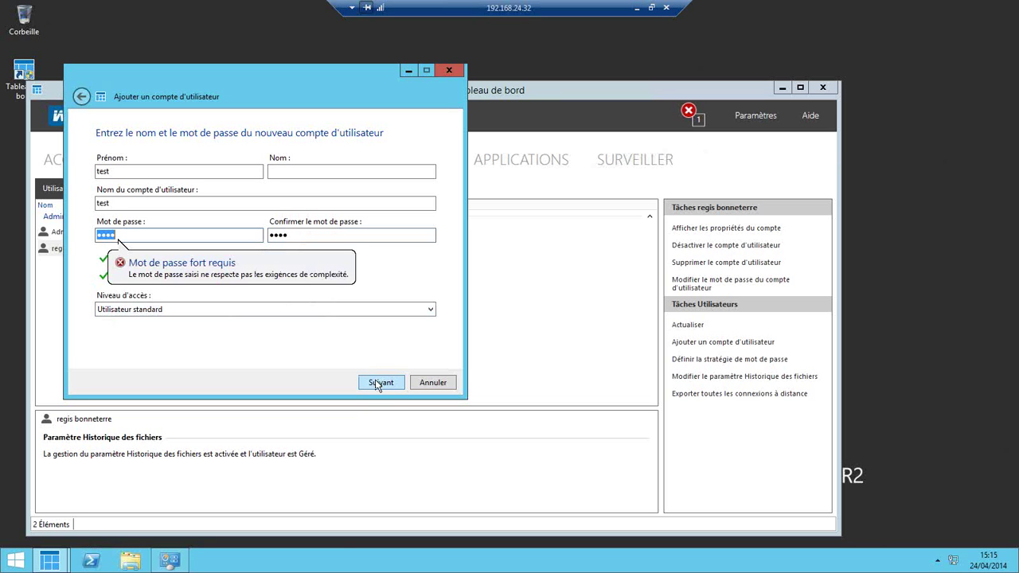
- Replace the rejected password with a stronger confirmed one and continue to folder access
{"action": "left_click", "coordinate": [170, 235]}
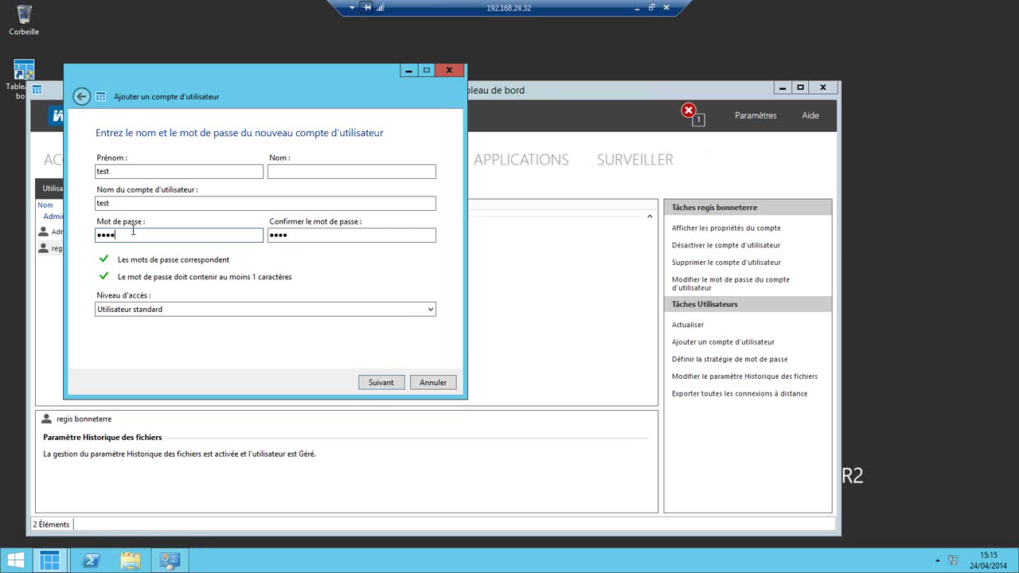
{"action": "type", "text": "11"}
{"action": "left_click", "coordinate": [334, 234]}
{"action": "type", "text": "1111"}
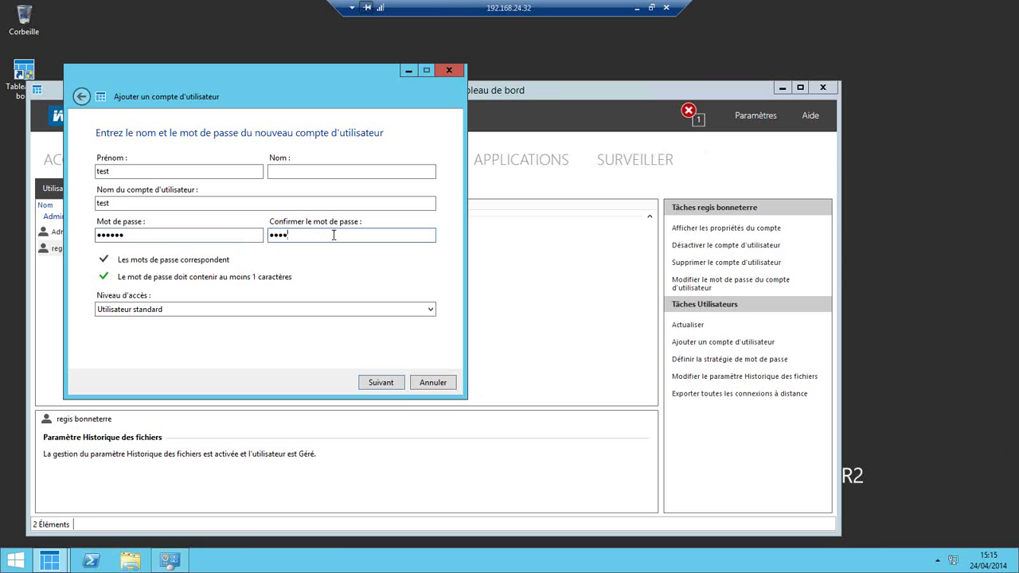
{"action": "type", "text": "11"}
{"action": "left_click", "coordinate": [373, 383]}
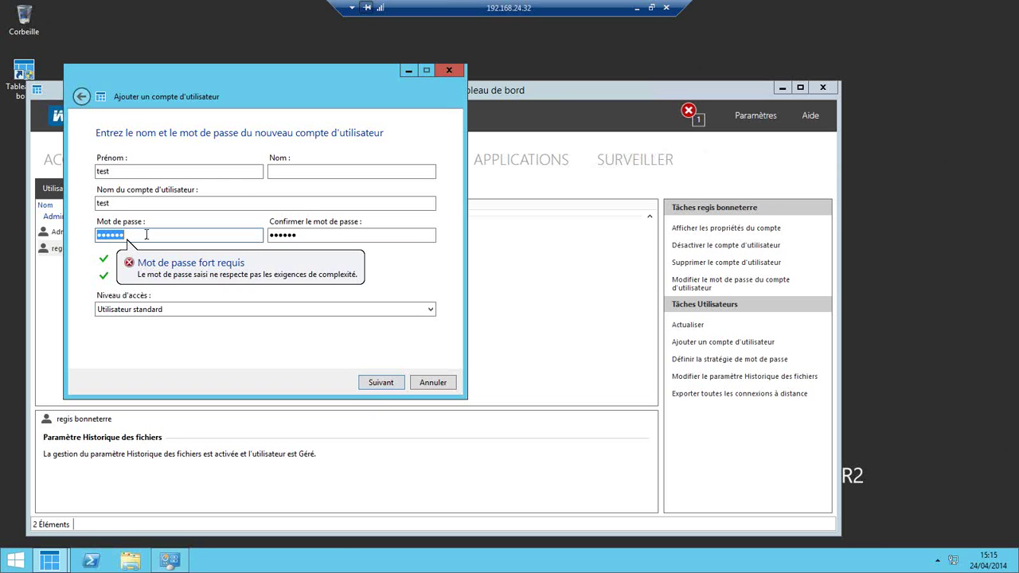
{"action": "key", "text": "BackSpace"}
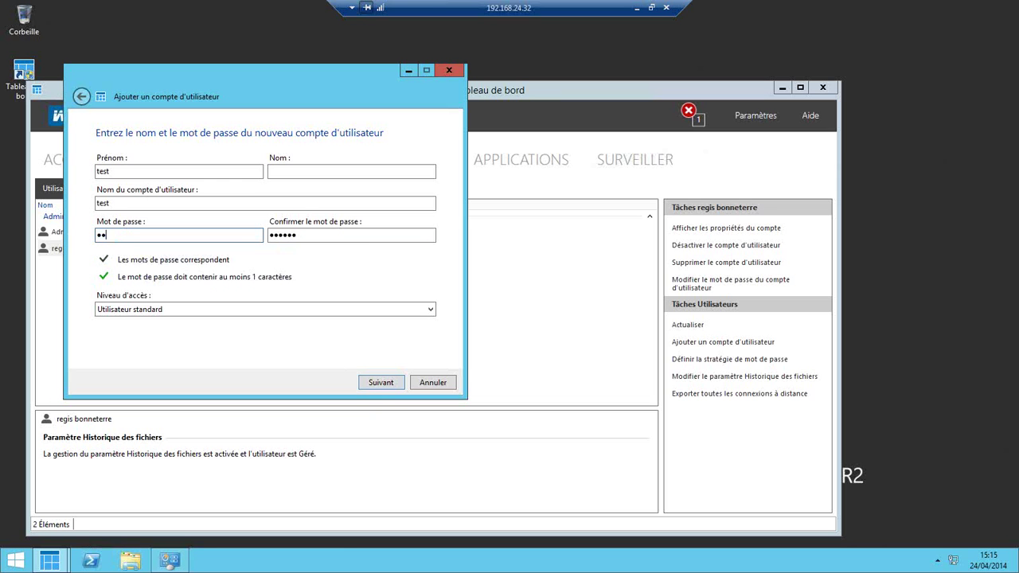
{"action": "type", "text": "•••••••••"}
{"action": "key", "text": "Tab"}
{"action": "type", "text": "••"}
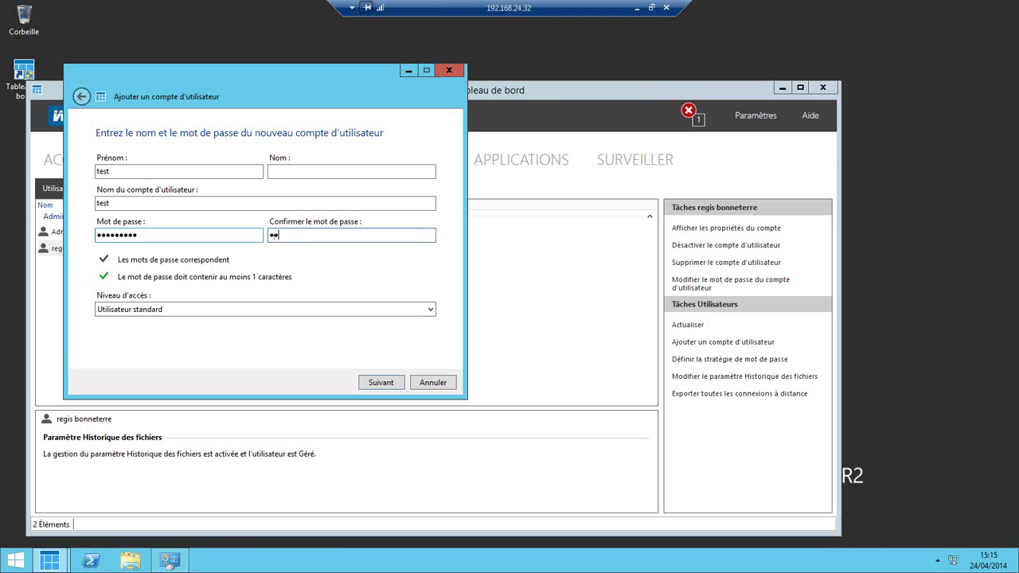
{"action": "type", "text": "•••••••"}
{"action": "left_click", "coordinate": [390, 383]}
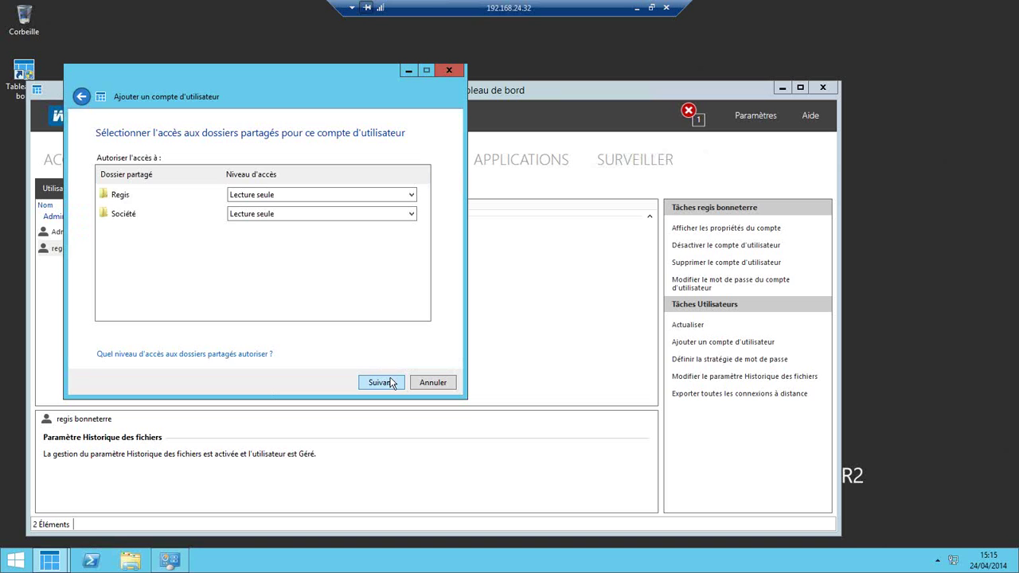
- Set the Regis folder to Lecture/écriture and Société to Aucun accès, then continue
{"action": "left_click", "coordinate": [350, 200]}
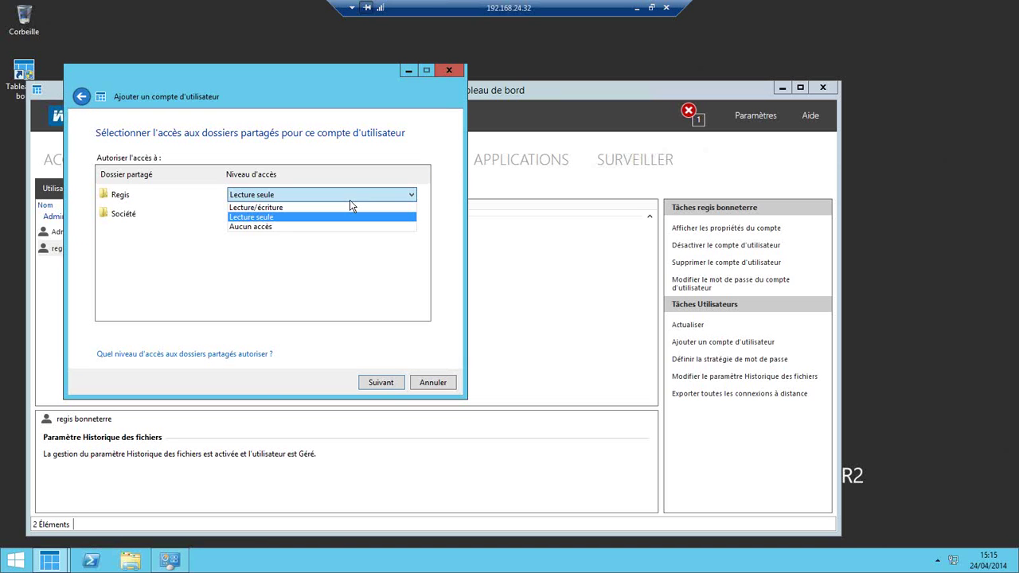
{"action": "left_click", "coordinate": [349, 207]}
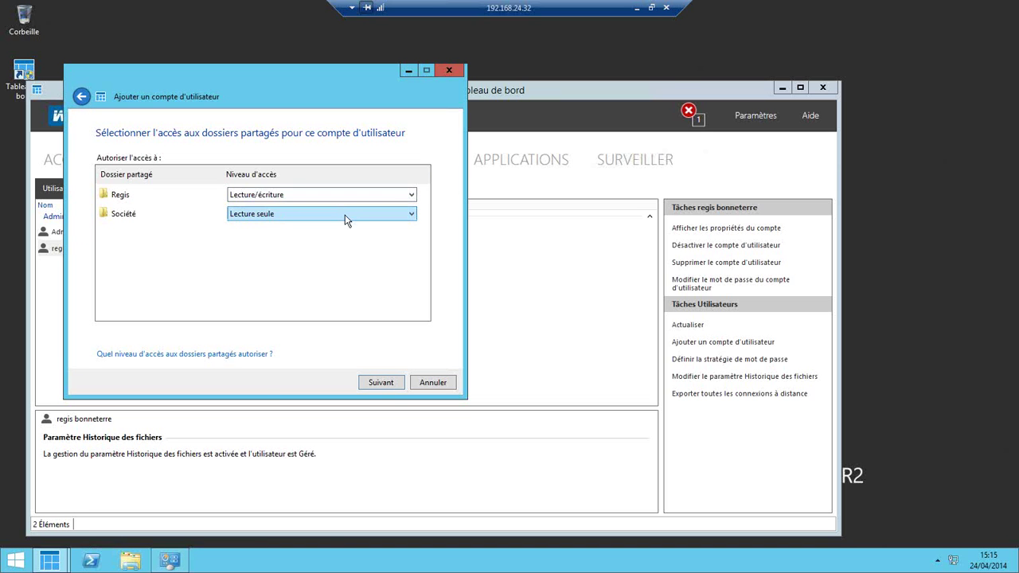
{"action": "left_click", "coordinate": [346, 216]}
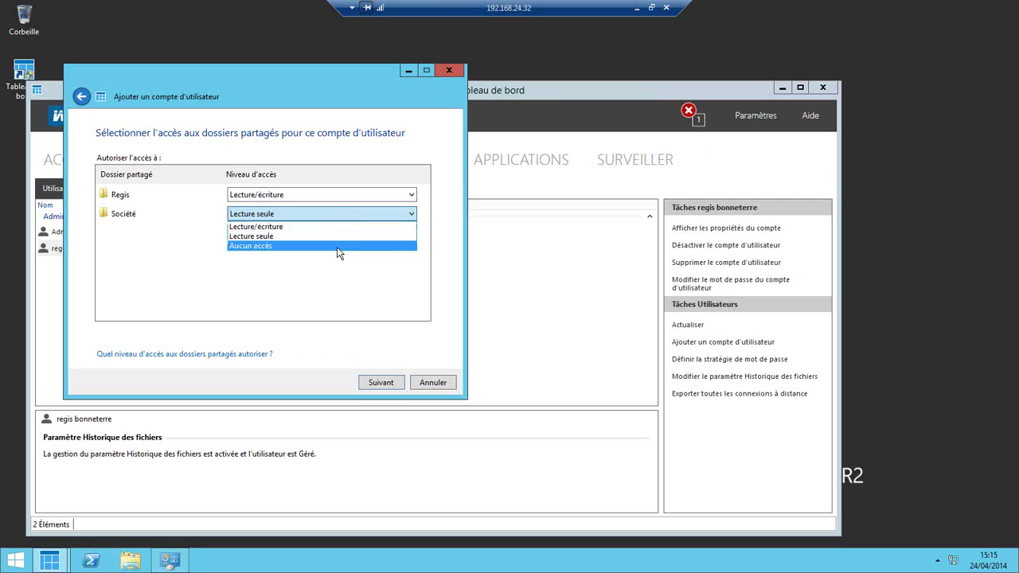
{"action": "left_click", "coordinate": [337, 247]}
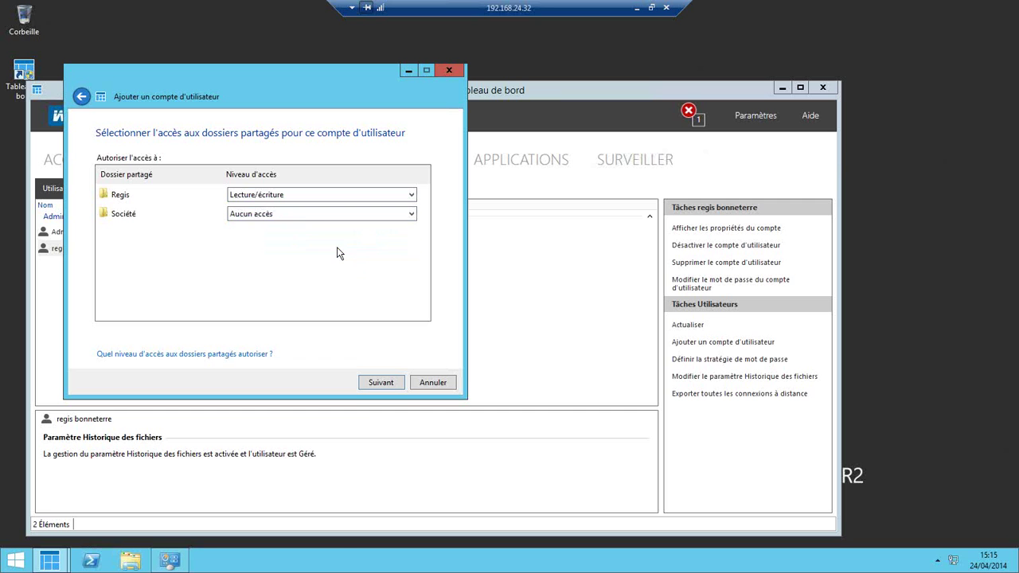
{"action": "left_click", "coordinate": [382, 383]}
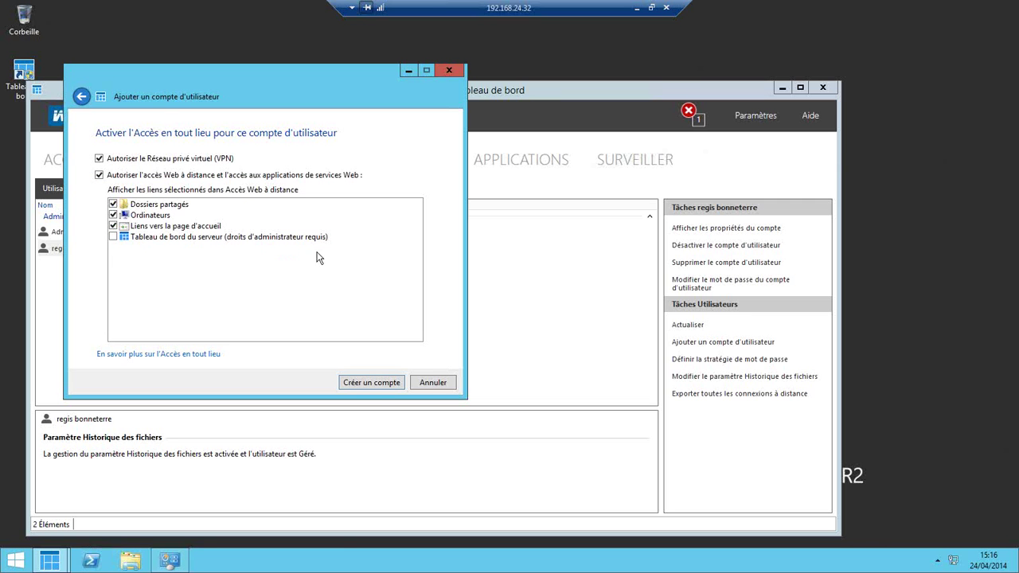
- Create the test account, close the confirmation and select test in the Utilisateurs list
{"action": "left_click", "coordinate": [375, 383]}
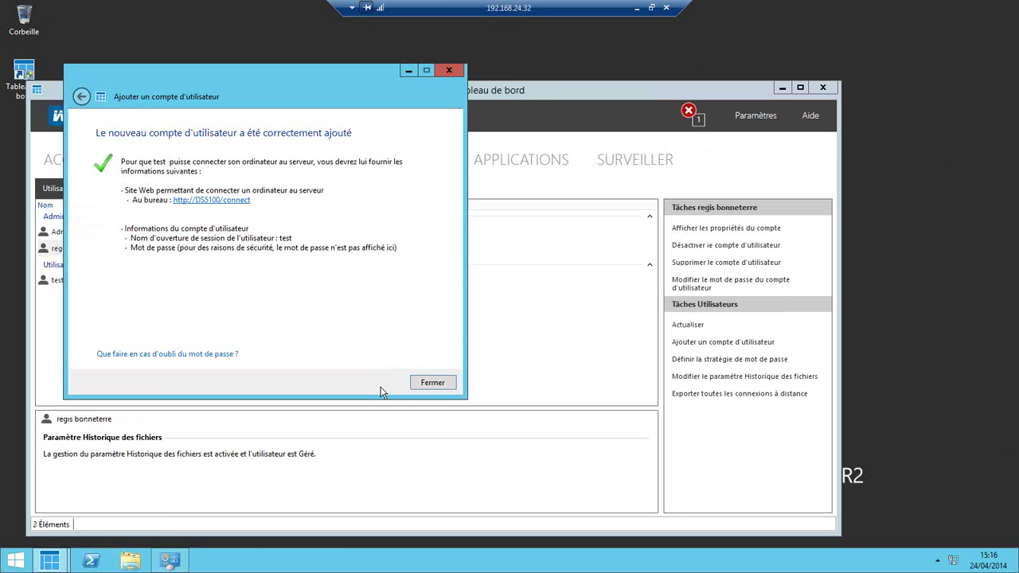
{"action": "left_click", "coordinate": [440, 381]}
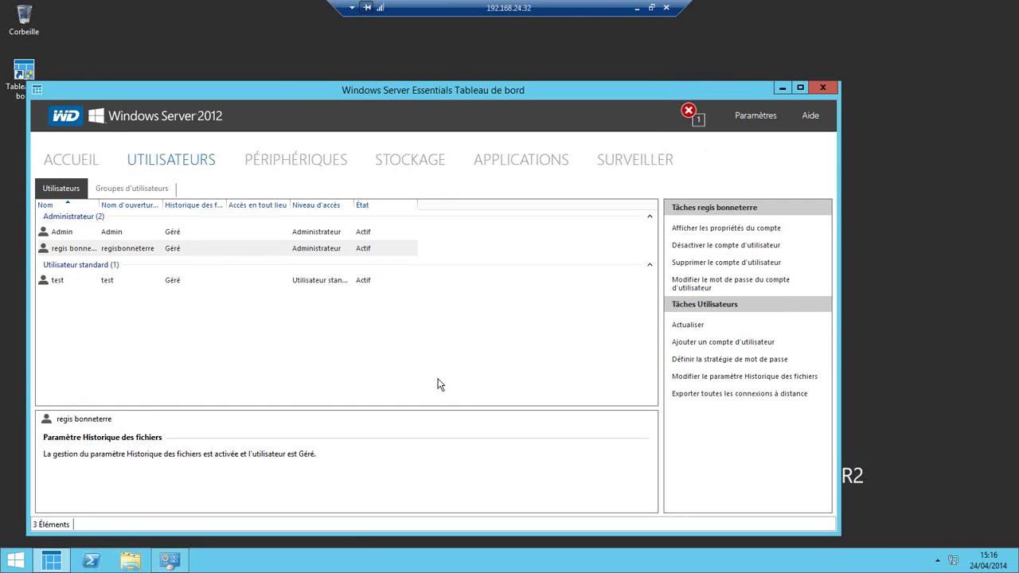
{"action": "left_click", "coordinate": [163, 282]}
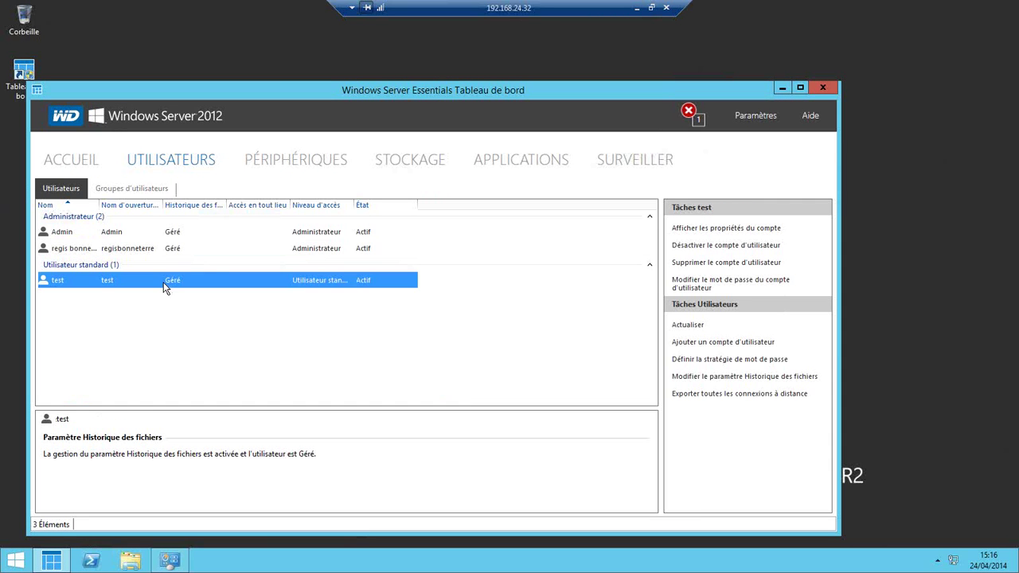
- Delete the test user account, keeping its files, and close the confirmation
{"action": "right_click", "coordinate": [163, 282]}
{"action": "left_click", "coordinate": [215, 319]}
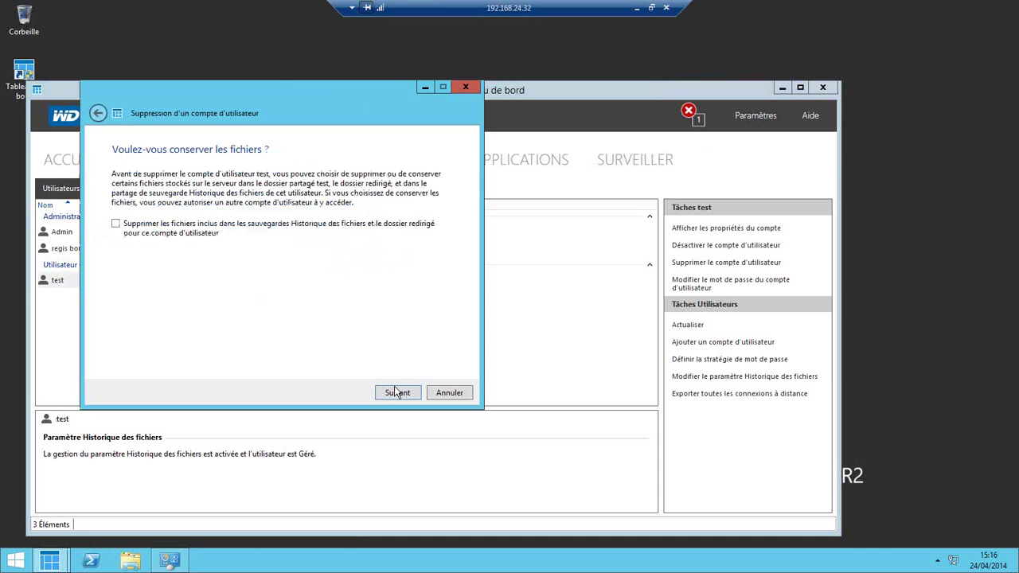
{"action": "left_click", "coordinate": [394, 391]}
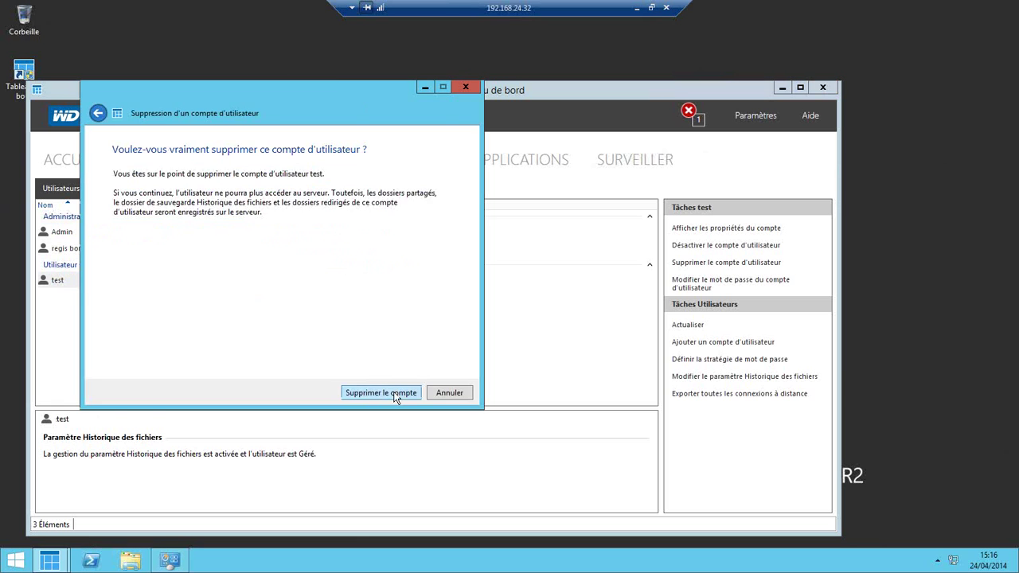
{"action": "left_click", "coordinate": [380, 392]}
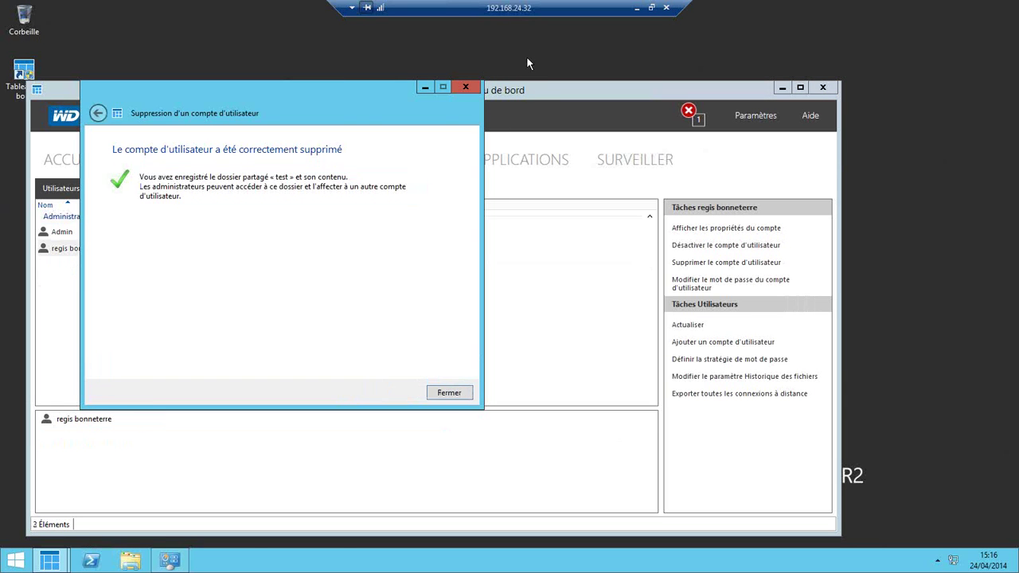
{"action": "left_click", "coordinate": [442, 392]}
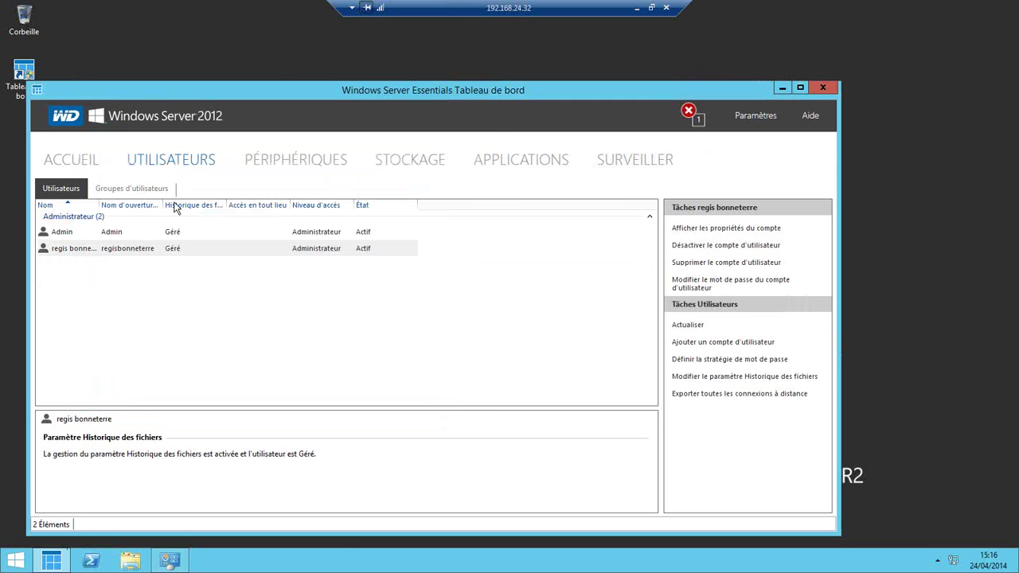
- View user groups, then select DS5100 on Périphériques and open its client backup settings
{"action": "left_click", "coordinate": [149, 191]}
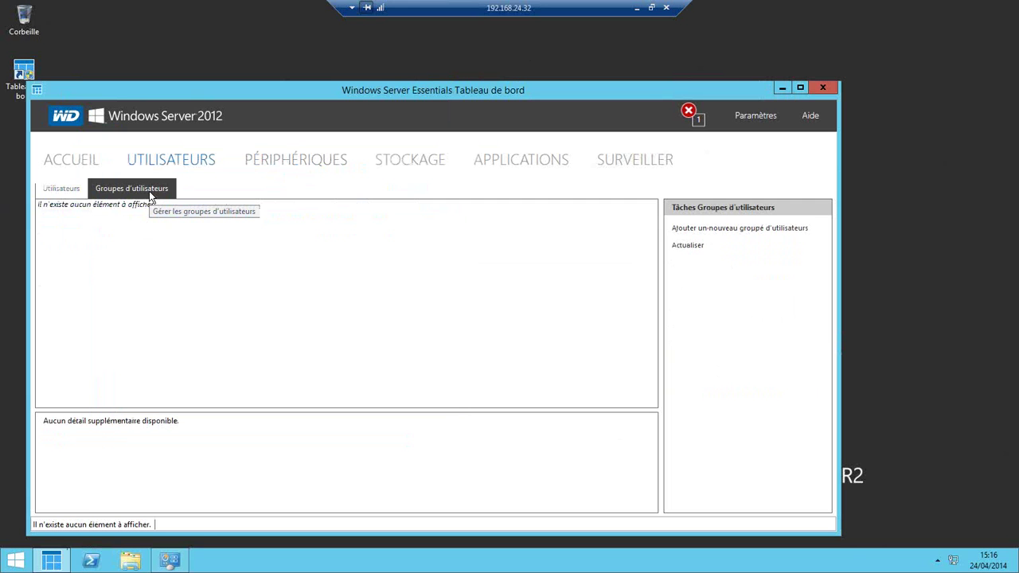
{"action": "left_click", "coordinate": [296, 168]}
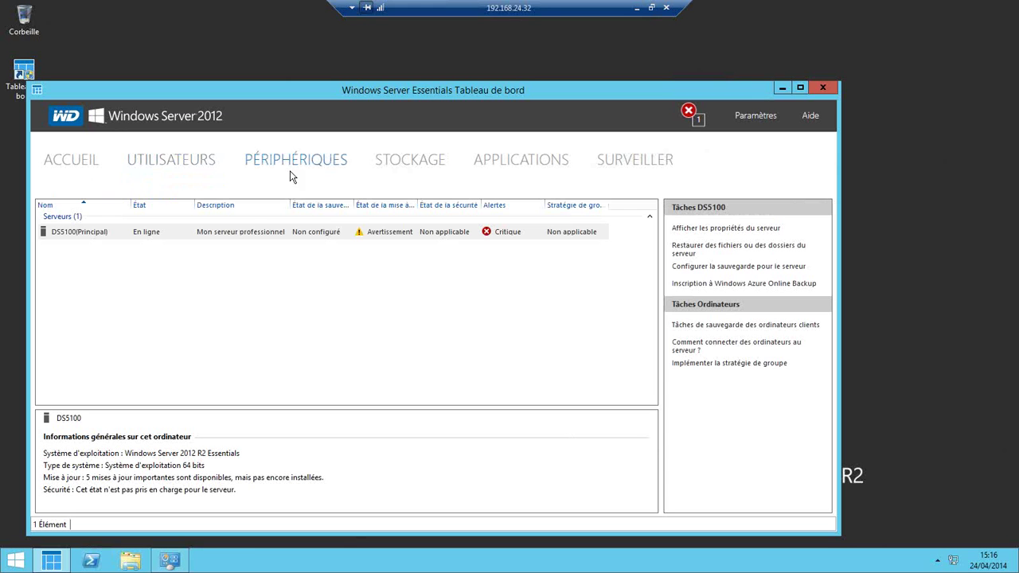
{"action": "left_click", "coordinate": [219, 232]}
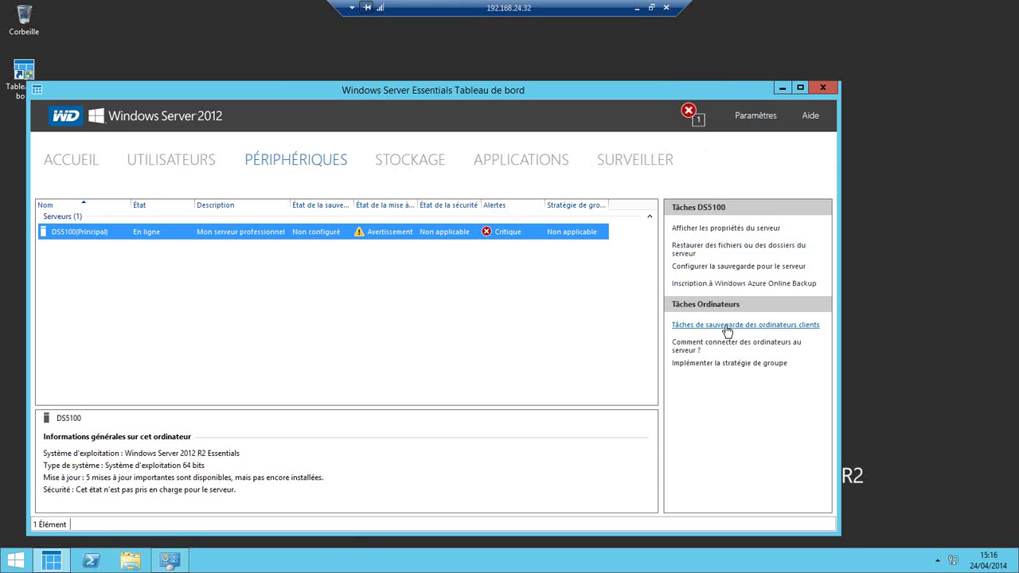
{"action": "left_click", "coordinate": [726, 326]}
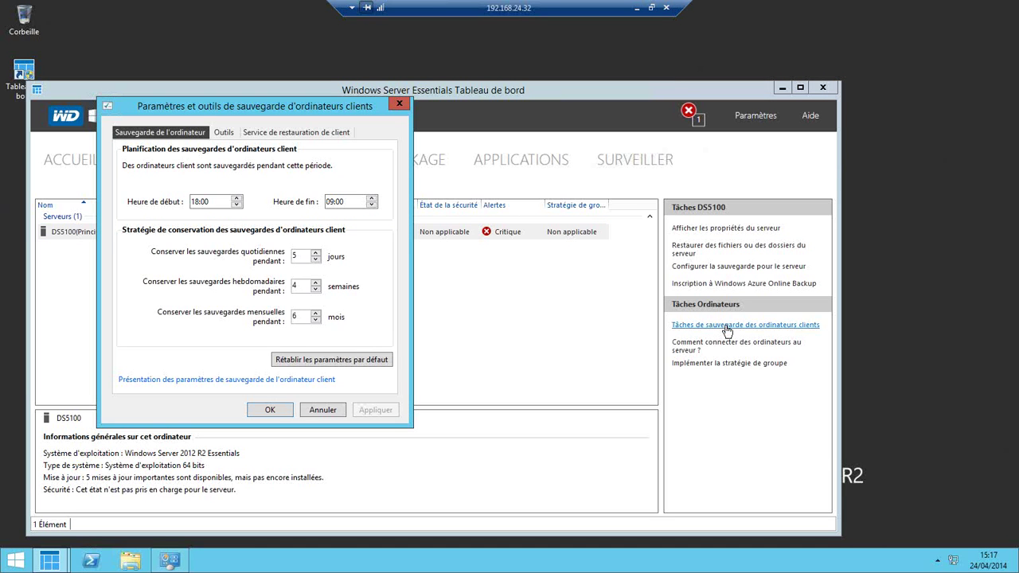
- Change the client backup start time from 18:00 to 08:00 and adjust the 09:00 end time
{"action": "left_click", "coordinate": [207, 206]}
{"action": "left_click", "coordinate": [237, 206]}
{"action": "left_click", "coordinate": [237, 205]}
{"action": "left_click", "coordinate": [236, 205]}
{"action": "left_click", "coordinate": [236, 206]}
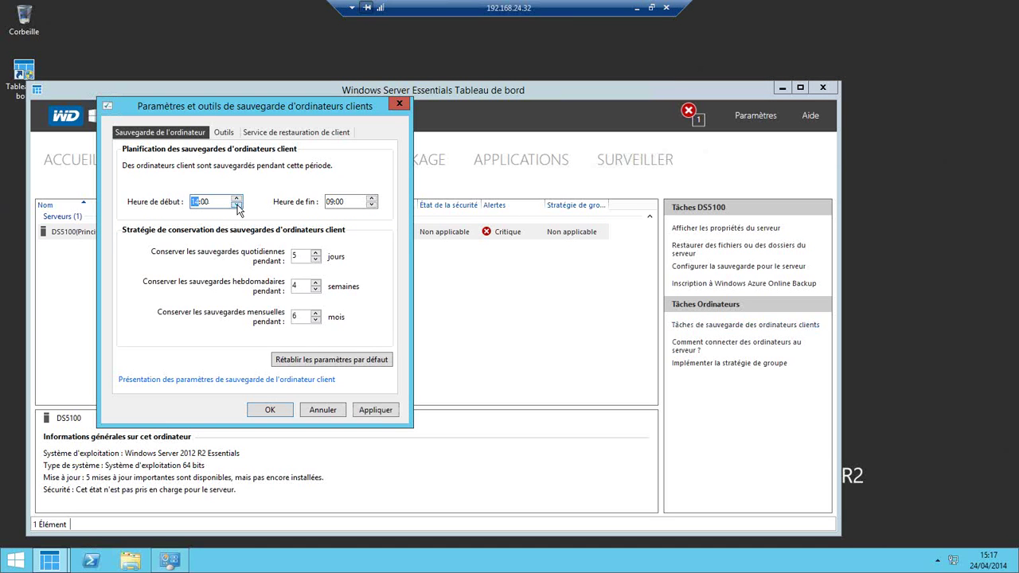
{"action": "left_click", "coordinate": [236, 206]}
{"action": "left_click", "coordinate": [371, 198]}
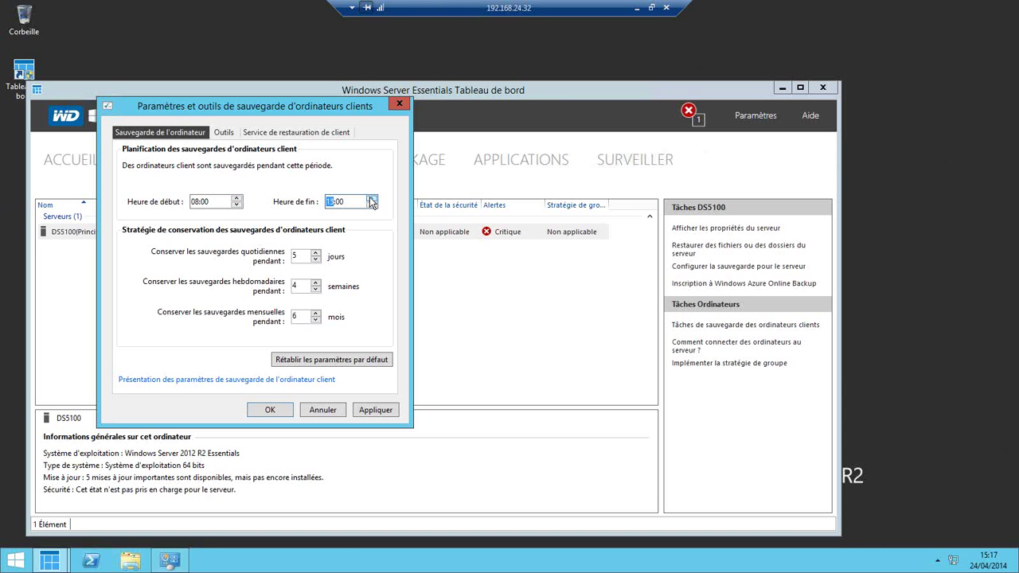
{"action": "left_click", "coordinate": [371, 207]}
- Review the Outils and Service de restauration de client pages, then close the backup settings dialog
{"action": "left_click", "coordinate": [225, 133]}
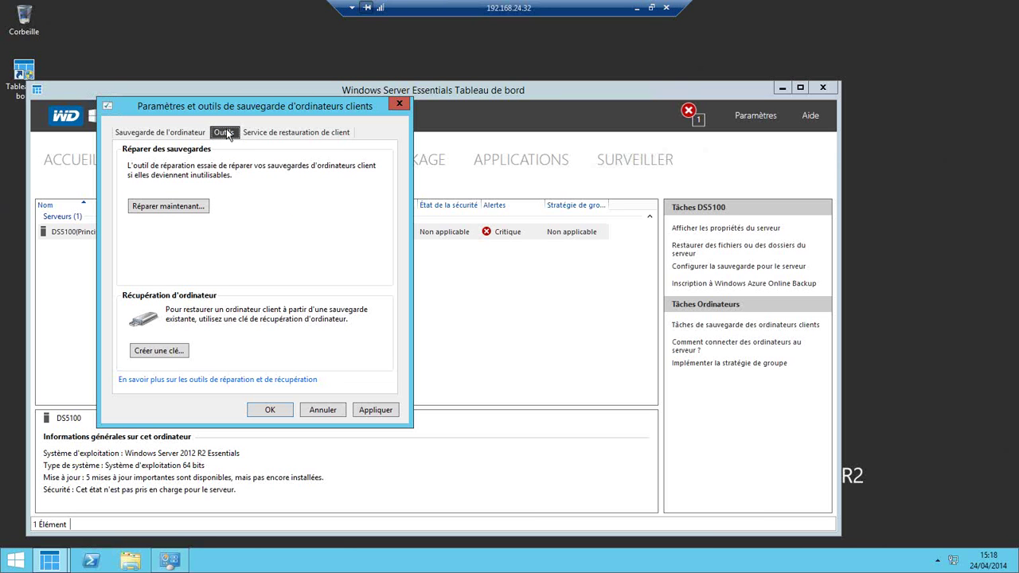
{"action": "left_click", "coordinate": [278, 131]}
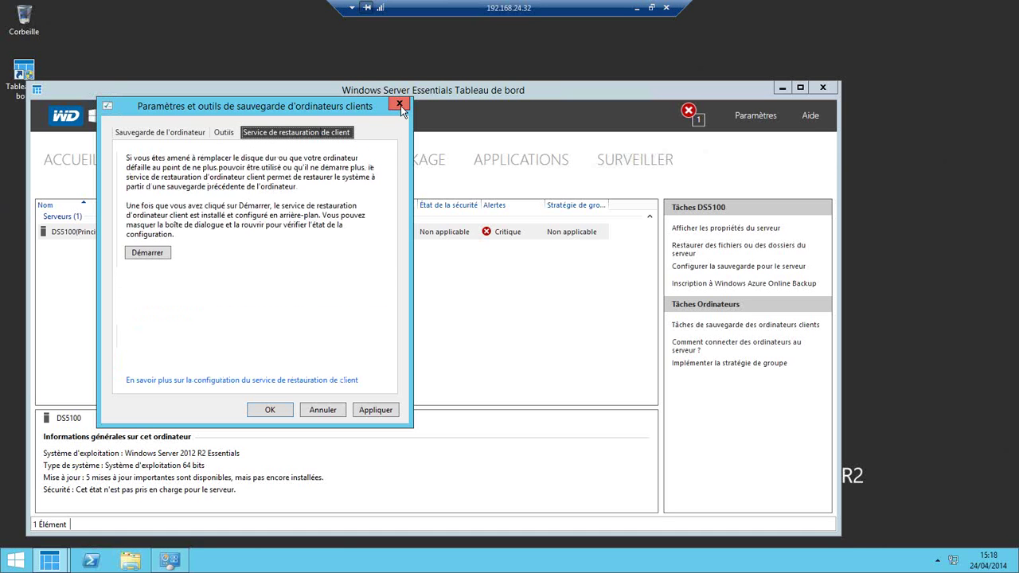
{"action": "left_click", "coordinate": [401, 106]}
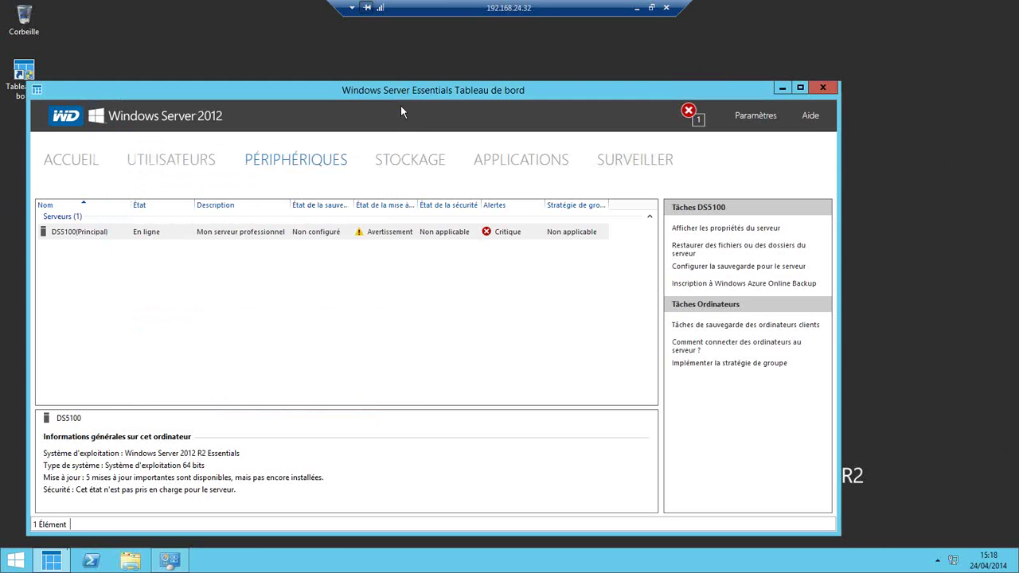
- Review the Stockage hard disks, select Windows (C:), then open Applications showing no add-ins
{"action": "left_click", "coordinate": [422, 163]}
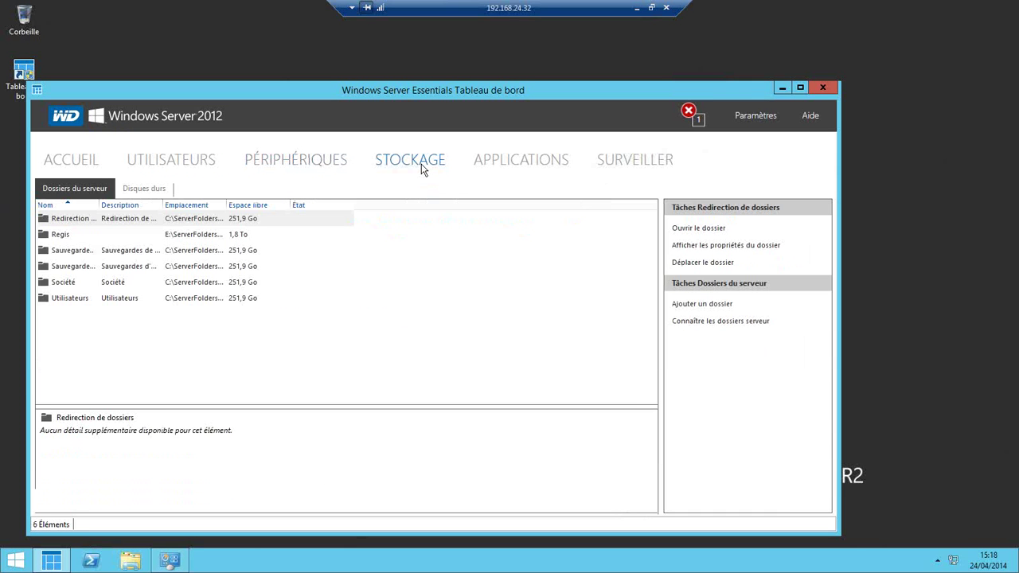
{"action": "left_click", "coordinate": [144, 189]}
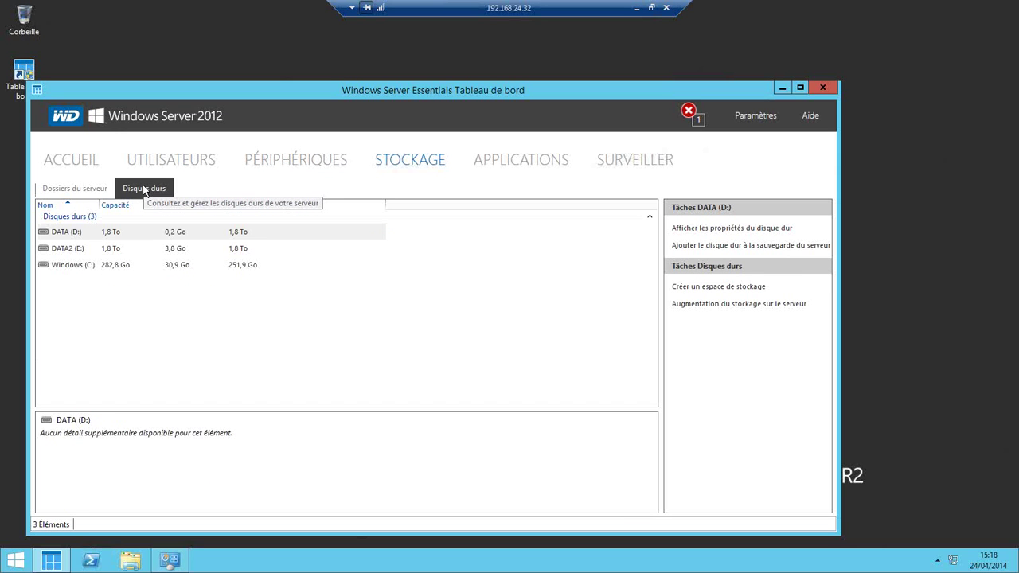
{"action": "left_click", "coordinate": [74, 264]}
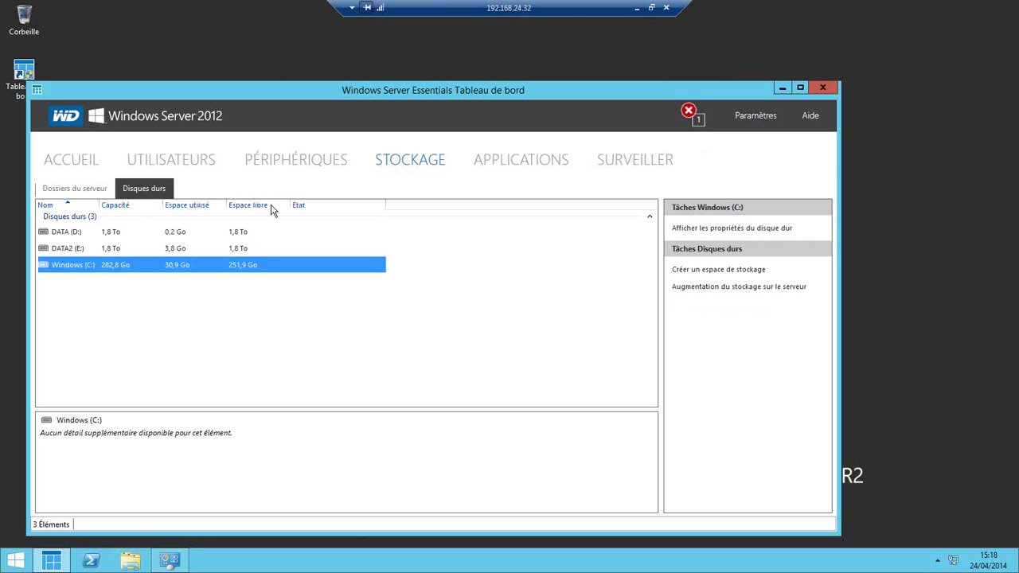
{"action": "left_click", "coordinate": [539, 160]}
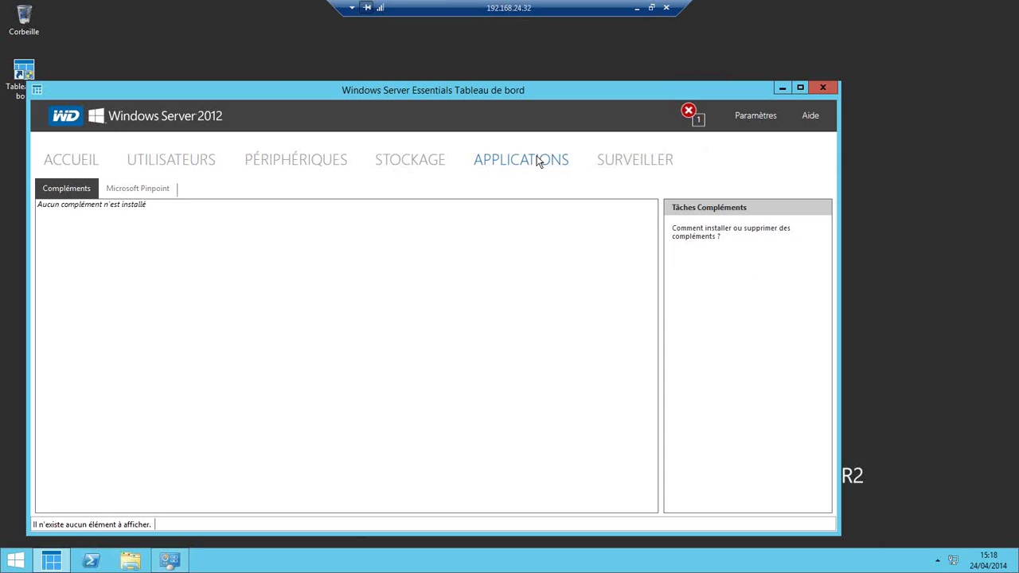
- View the Microsoft Pinpoint page, then open Surveiller showing version 2.1.8.30 with no update
{"action": "left_click", "coordinate": [134, 192]}
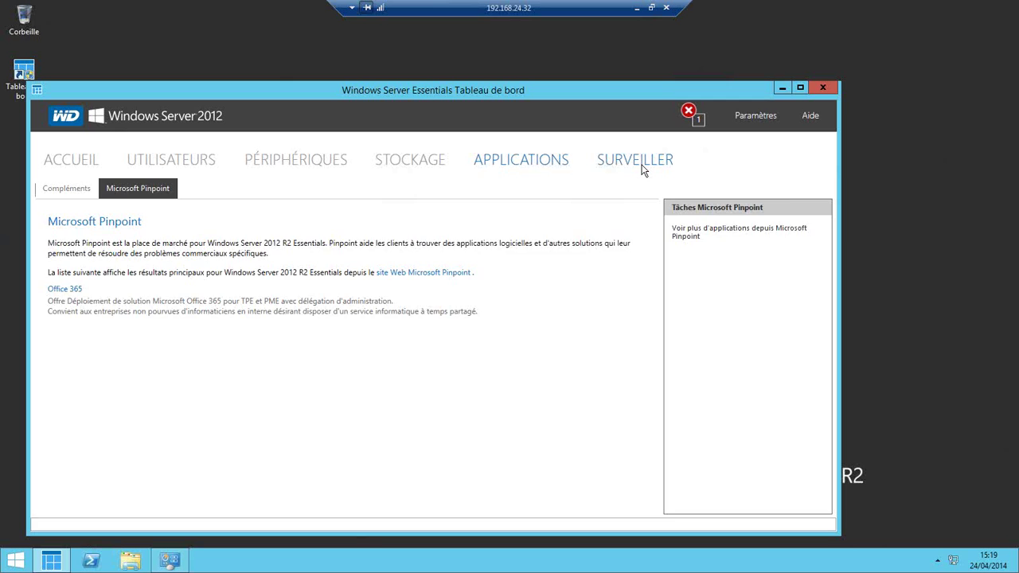
{"action": "left_click", "coordinate": [643, 169]}
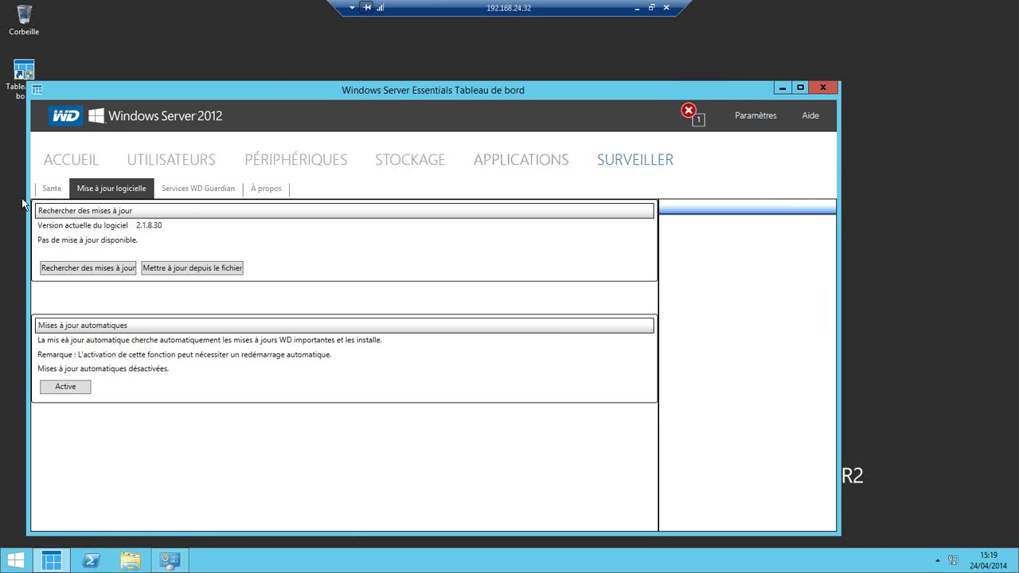
- Show the Santé report and scroll down to Stockage: two 2,00 TB disks Normal, boot RAID Opérationnel
{"action": "left_click", "coordinate": [65, 188]}
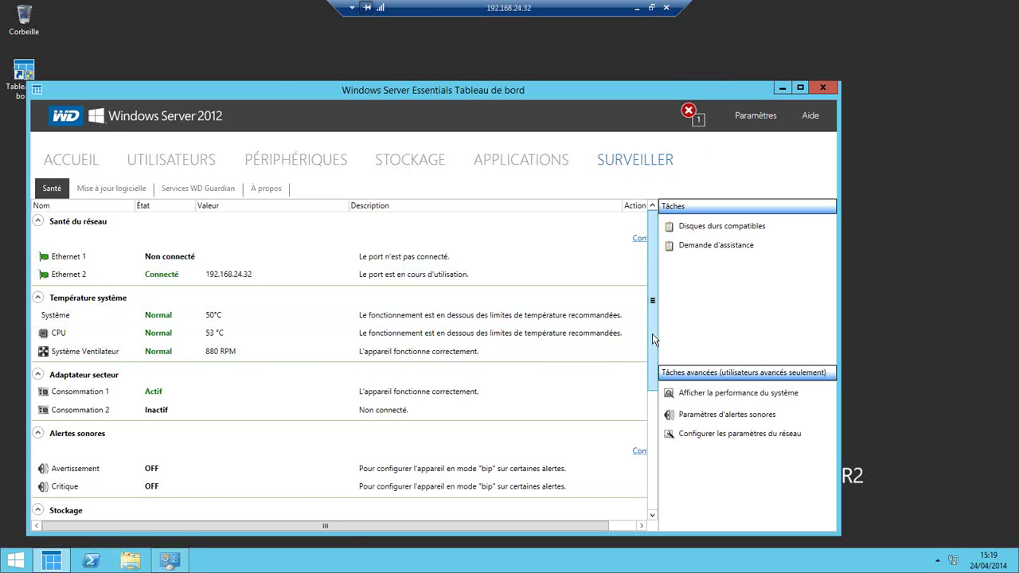
{"action": "scroll", "coordinate": [648, 371], "scroll_direction": "down", "scroll_amount": 2}
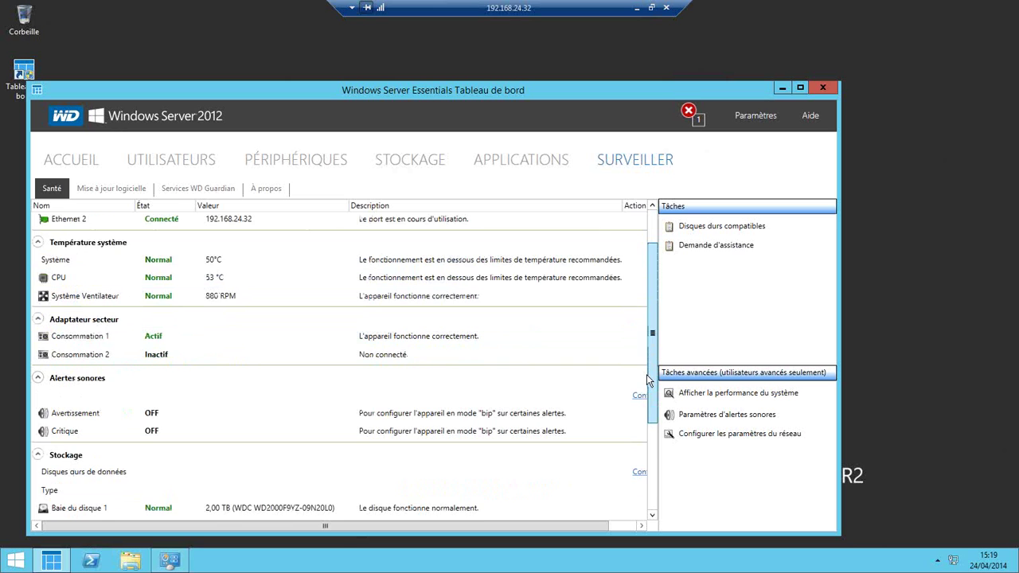
{"action": "scroll", "coordinate": [648, 382], "scroll_direction": "down", "scroll_amount": 1}
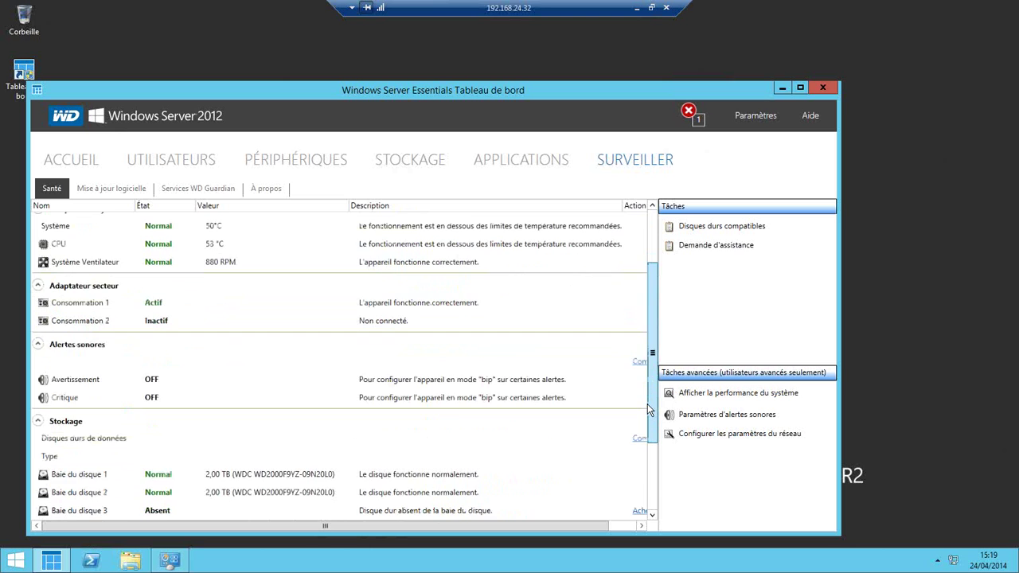
{"action": "left_click_drag", "start_coordinate": [647, 410], "coordinate": [655, 440]}
{"action": "scroll", "coordinate": [654, 440], "scroll_direction": "down", "scroll_amount": 1}
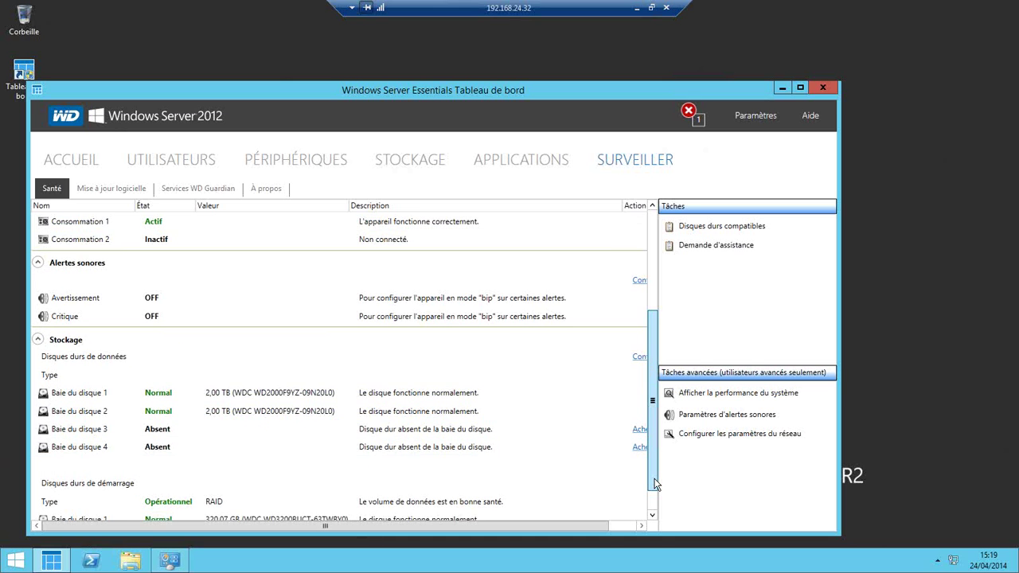
{"action": "scroll", "coordinate": [213, 497], "scroll_direction": "down", "scroll_amount": 1}
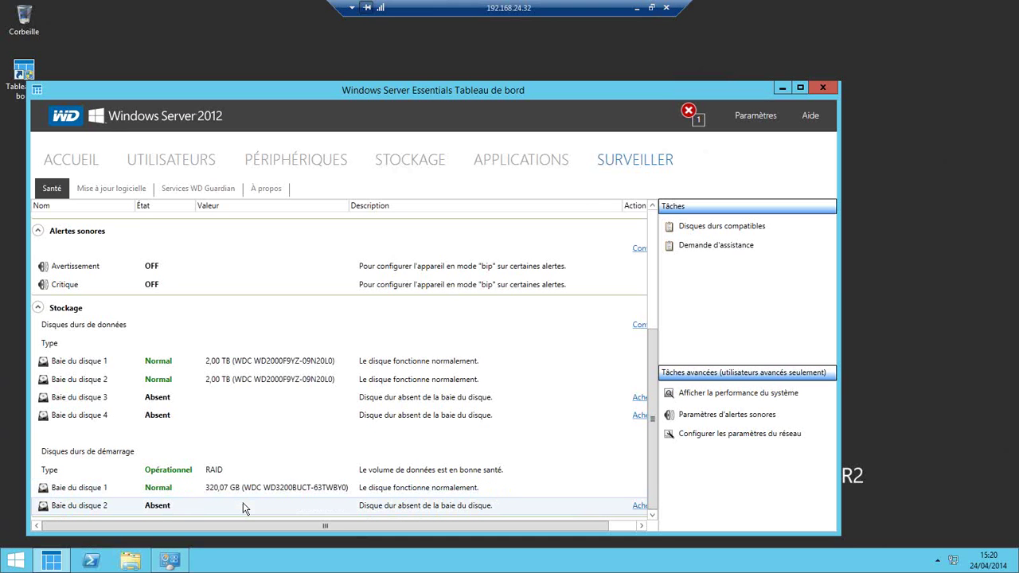
- Browse Mise à jour logicielle, Services WD Guardian and À propos, then minimize to the Start screen
{"action": "left_click", "coordinate": [139, 194]}
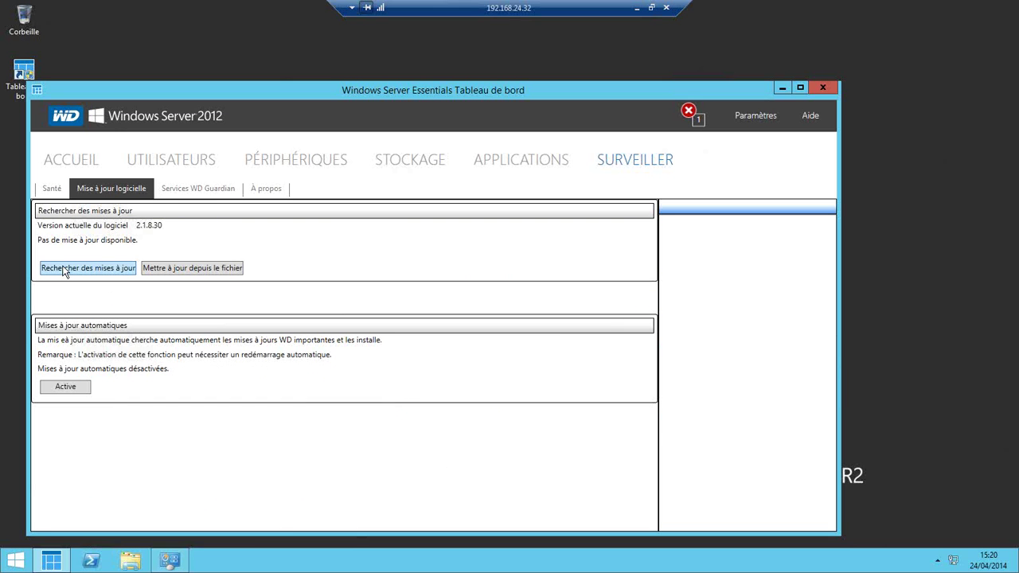
{"action": "left_click", "coordinate": [215, 191]}
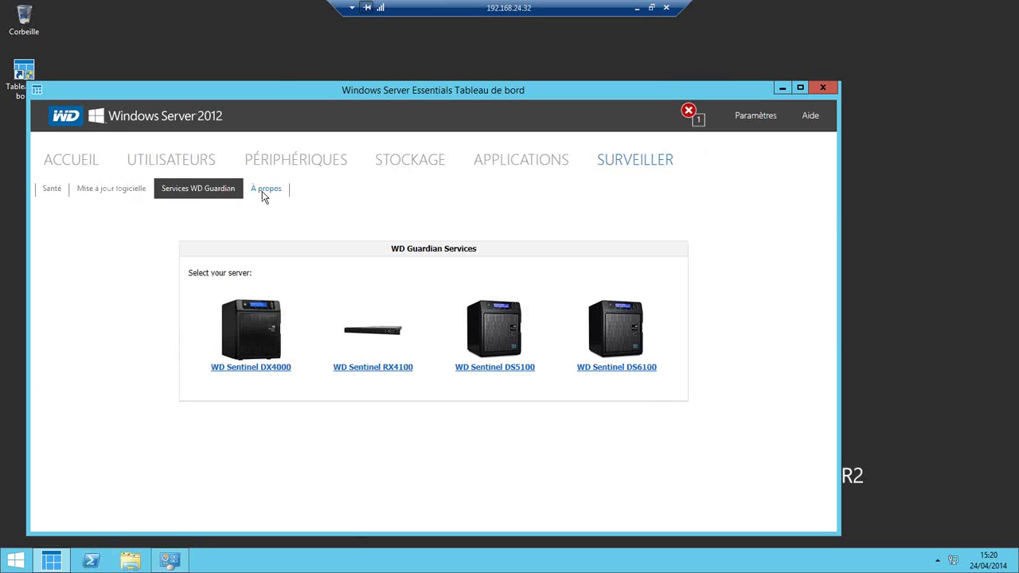
{"action": "left_click", "coordinate": [264, 191]}
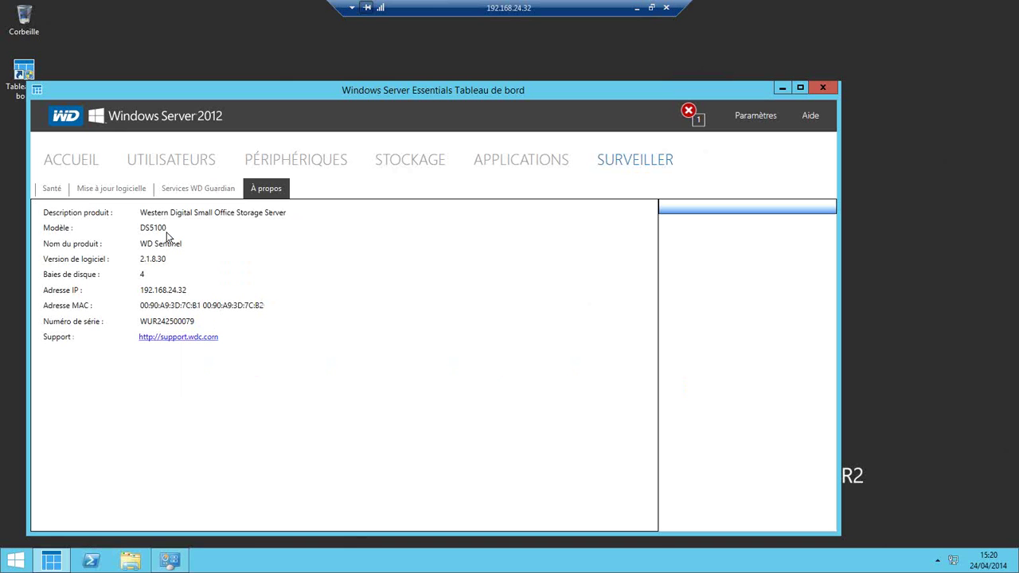
{"action": "left_click", "coordinate": [788, 86]}
{"action": "left_click", "coordinate": [16, 560]}
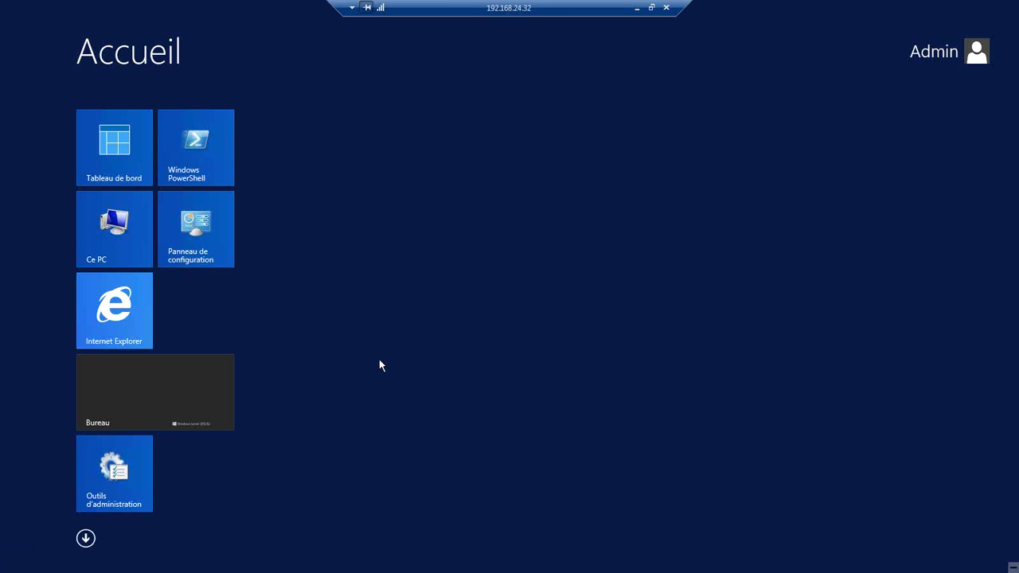
- Open the Panneau de configuration from the Start screen and go to its home view
{"action": "left_click", "coordinate": [99, 489]}
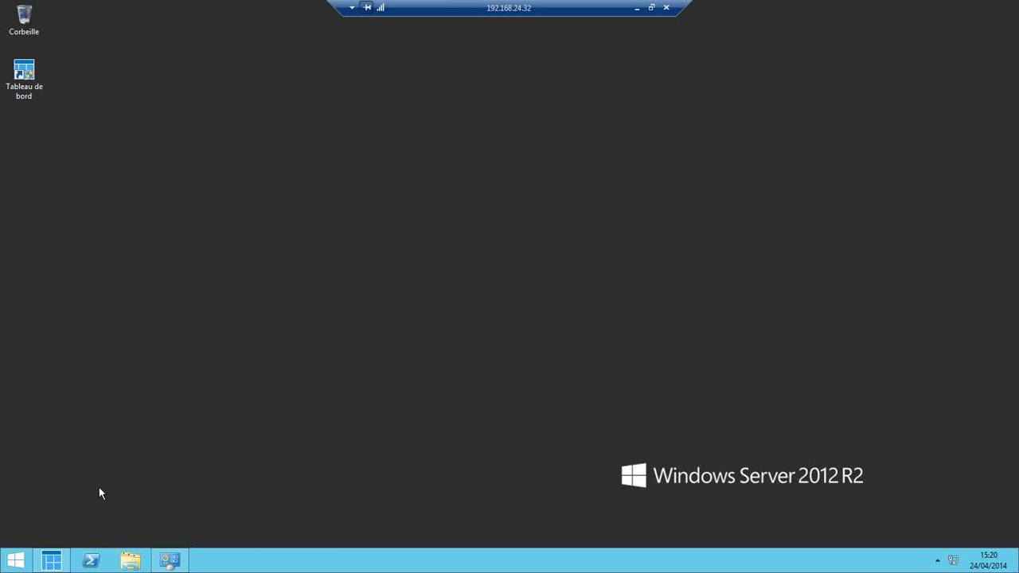
{"action": "left_click", "coordinate": [14, 561]}
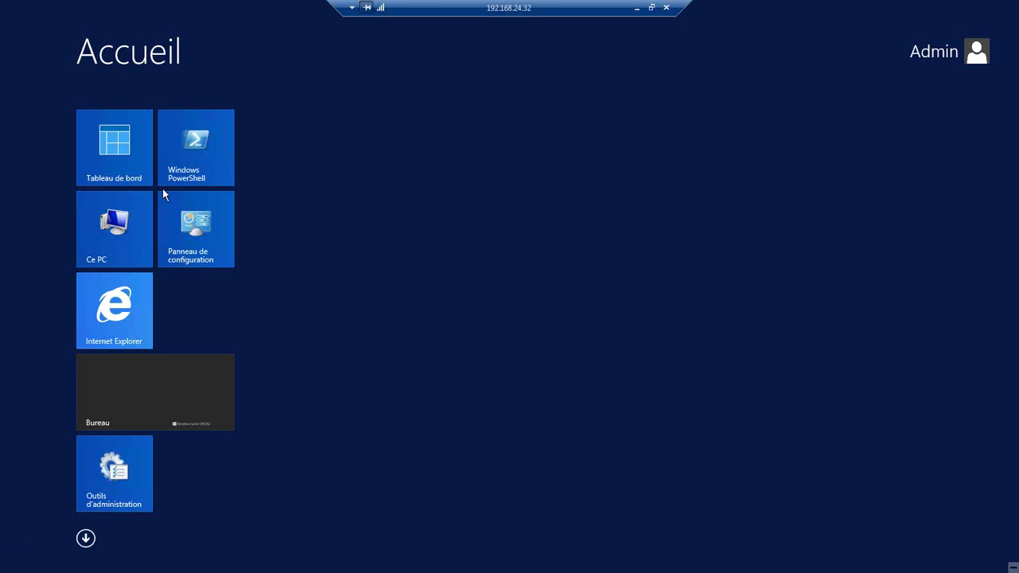
{"action": "left_click", "coordinate": [206, 254]}
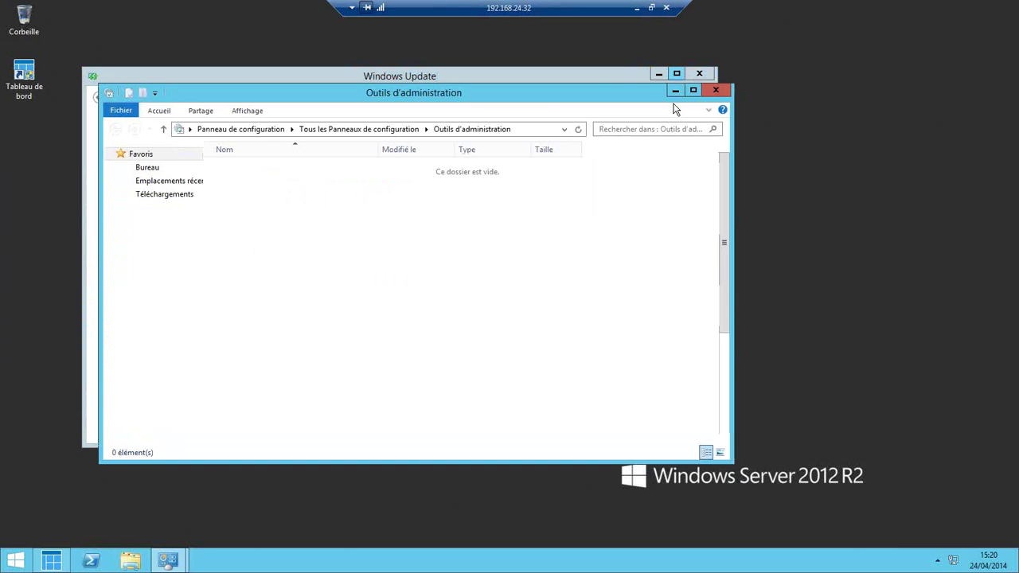
{"action": "left_click", "coordinate": [589, 74]}
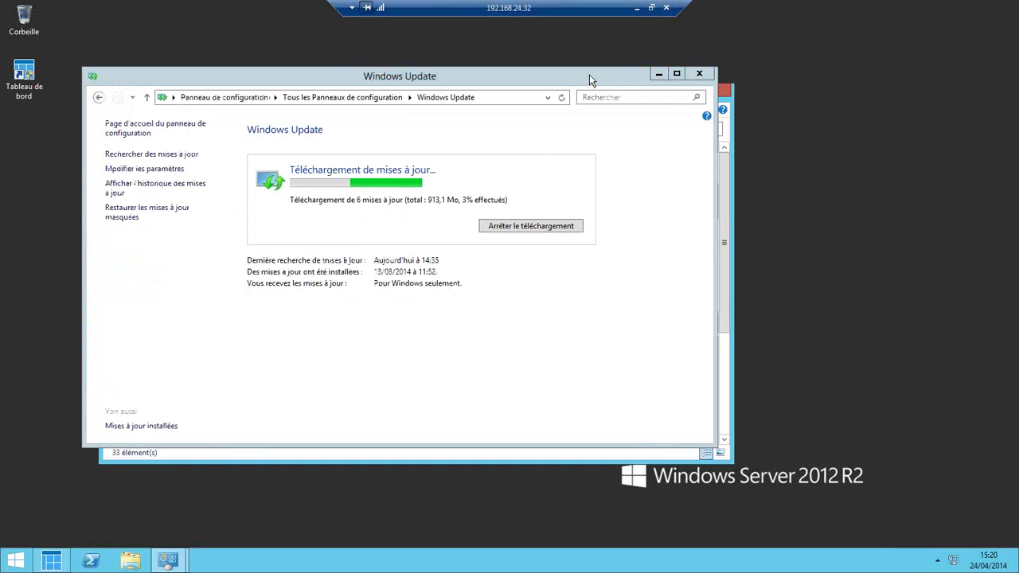
{"action": "left_click", "coordinate": [233, 96]}
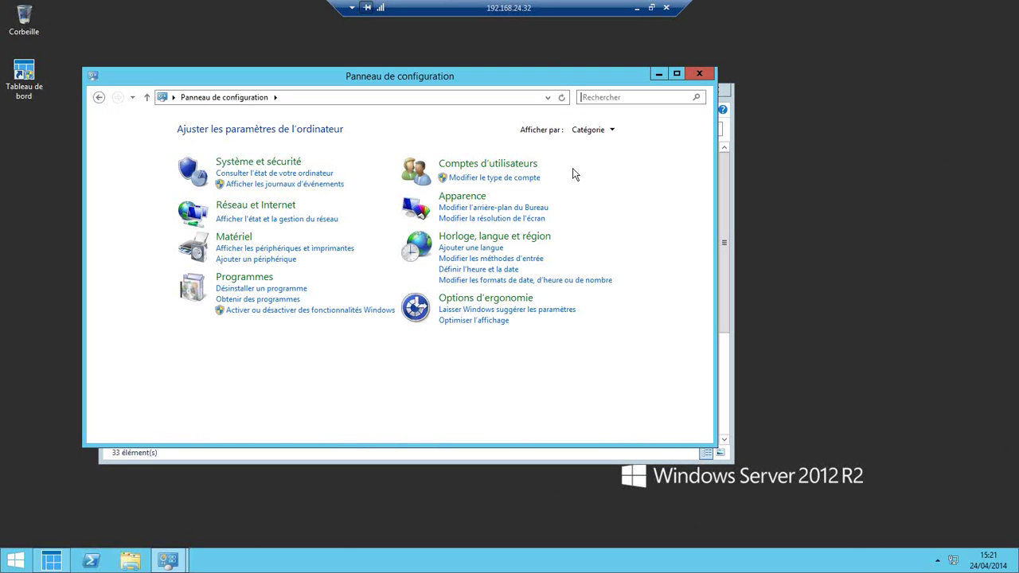
- Show Control Panel items as Grandes icônes and open Outils d'administration, selecting Gestionnaire de serveur
{"action": "left_click", "coordinate": [590, 129]}
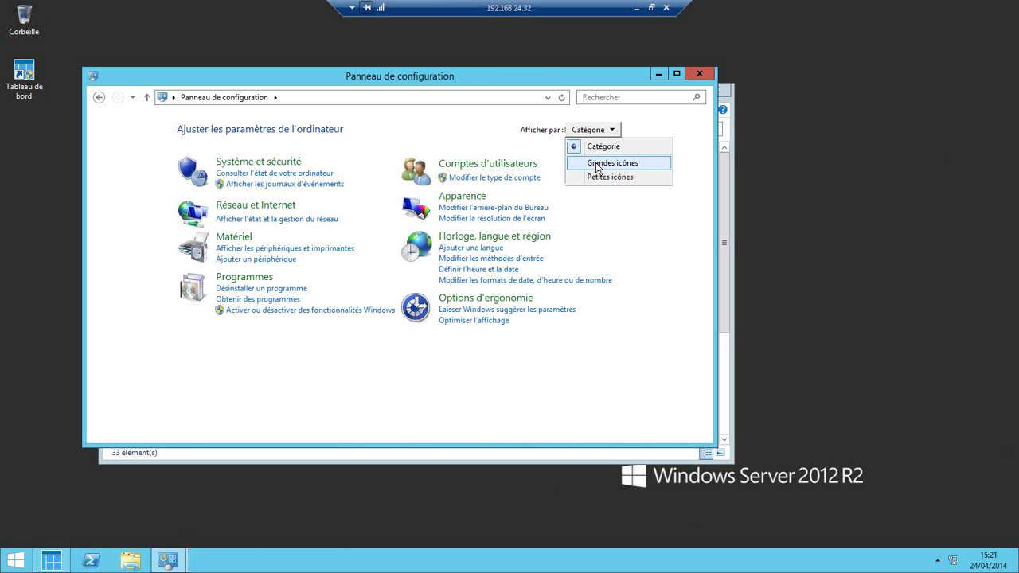
{"action": "left_click", "coordinate": [598, 168]}
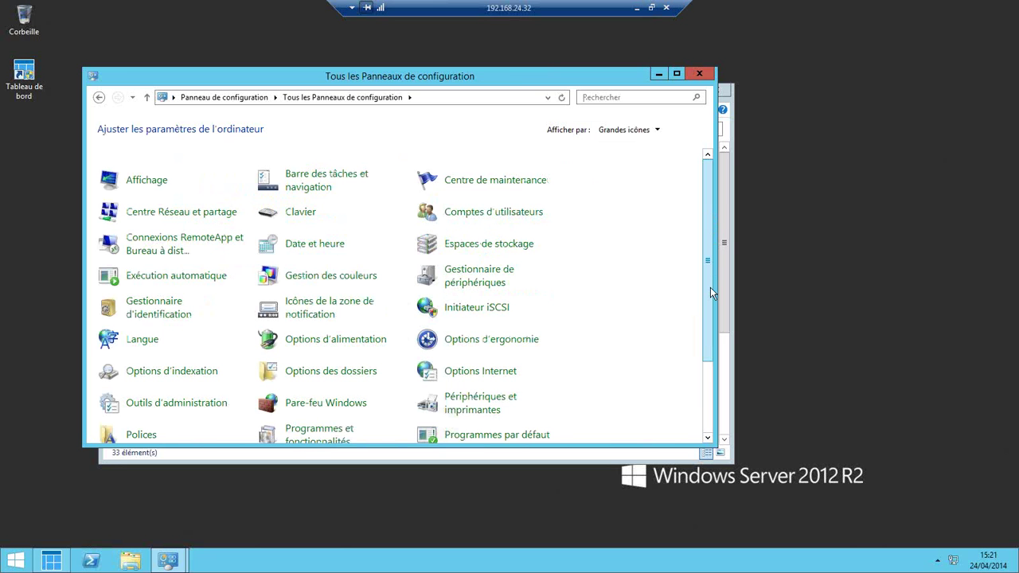
{"action": "scroll", "coordinate": [711, 293], "scroll_direction": "down", "scroll_amount": 3}
{"action": "left_click", "coordinate": [175, 298]}
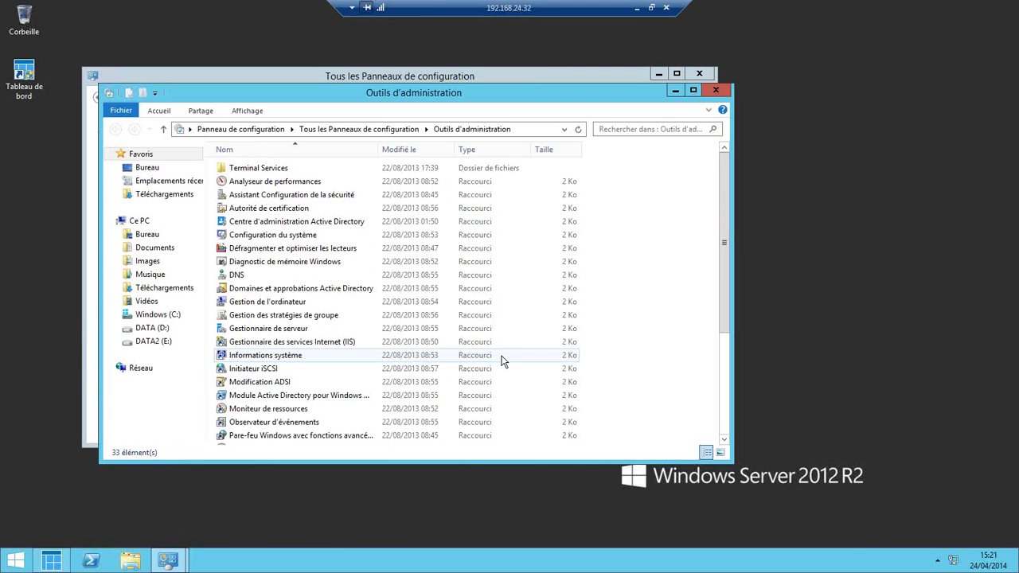
{"action": "left_click", "coordinate": [305, 331]}
- Launch Server Manager and try Ajouter des rôles et des fonctionnalités, dismissing the inventory notice
{"action": "double_click", "coordinate": [306, 330]}
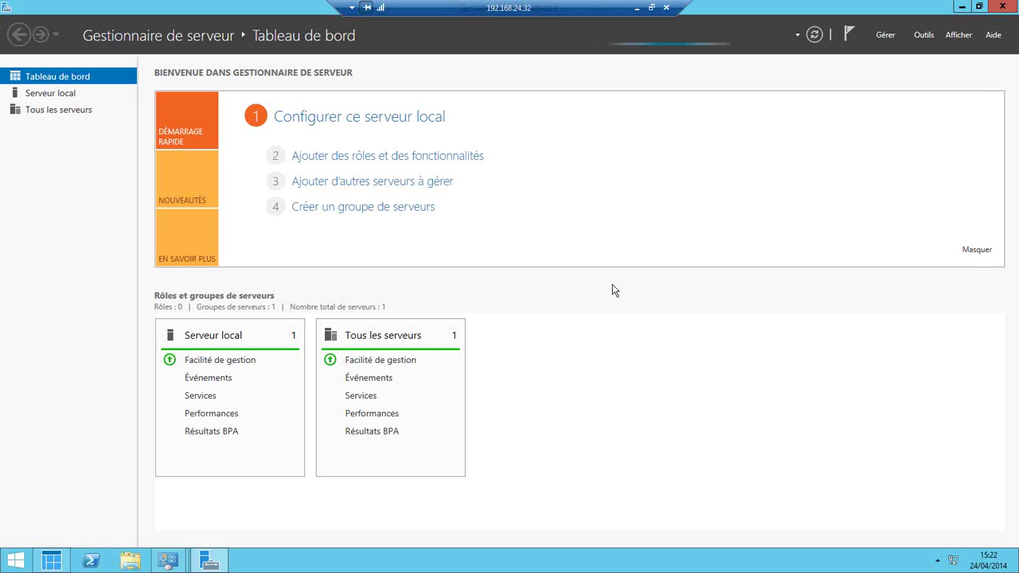
{"action": "left_click", "coordinate": [418, 158]}
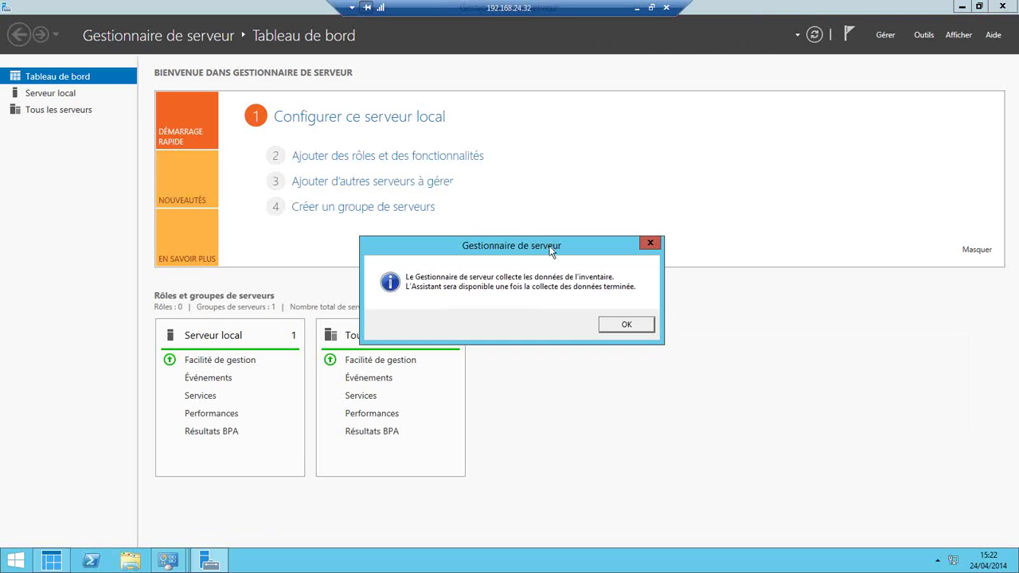
{"action": "left_click", "coordinate": [626, 325]}
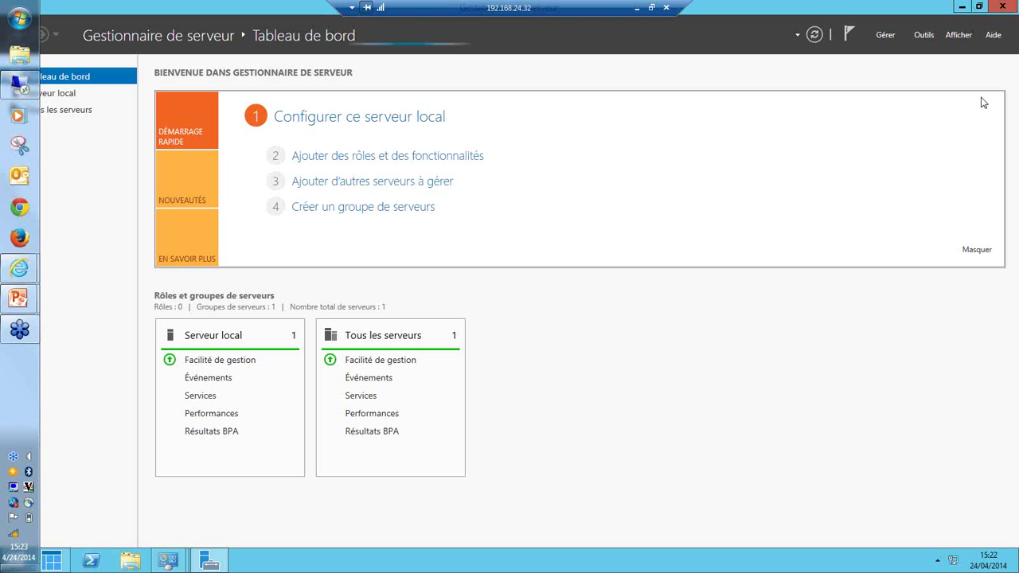
- Retry the add roles and features wizard from the Gérer menu and dismiss the notice again
{"action": "left_click", "coordinate": [886, 36]}
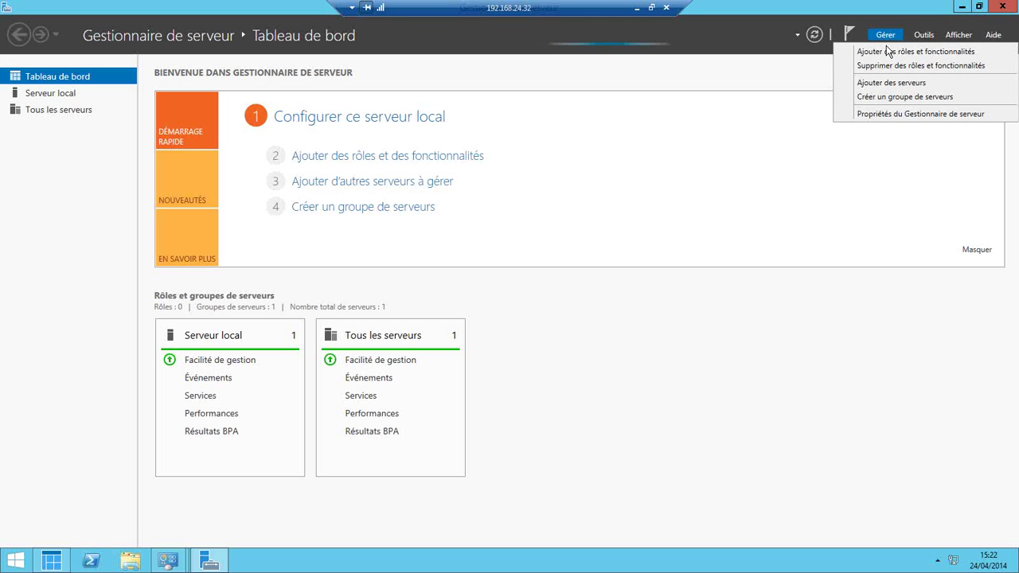
{"action": "left_click", "coordinate": [891, 51]}
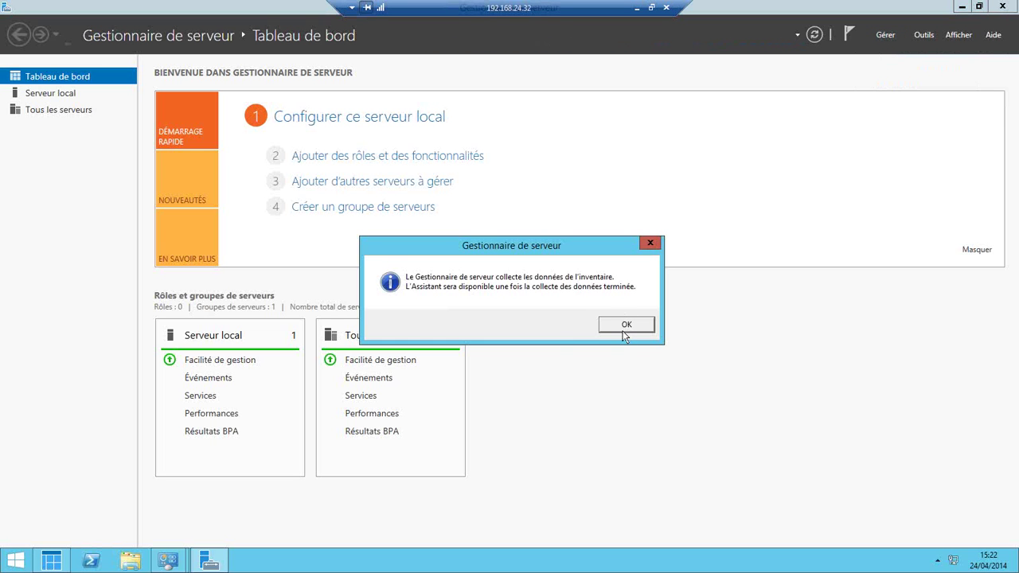
{"action": "left_click", "coordinate": [622, 330]}
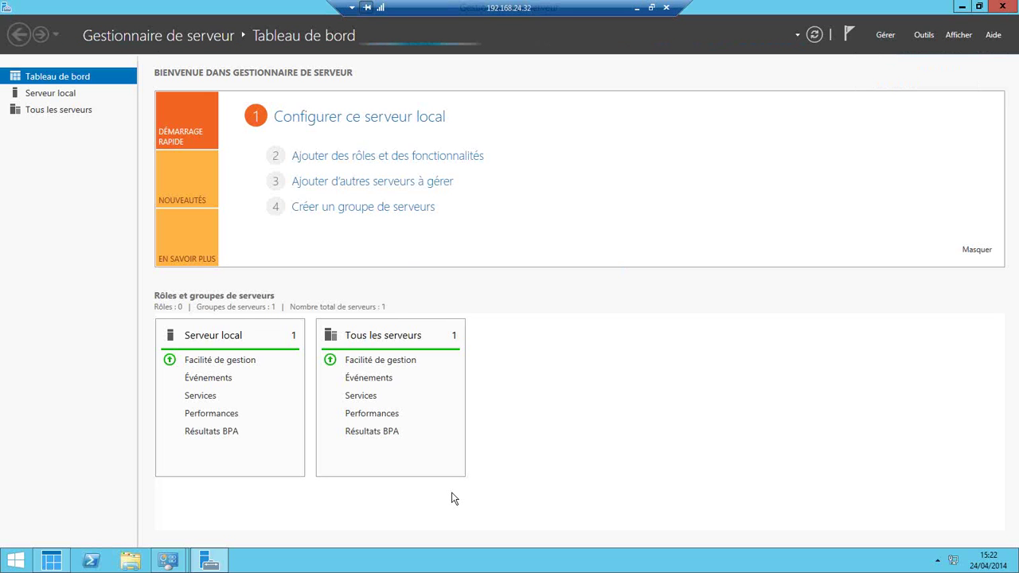
- Minimize Server Manager and open the network adapter settings from Centre Réseau et partage
{"action": "left_click", "coordinate": [962, 7]}
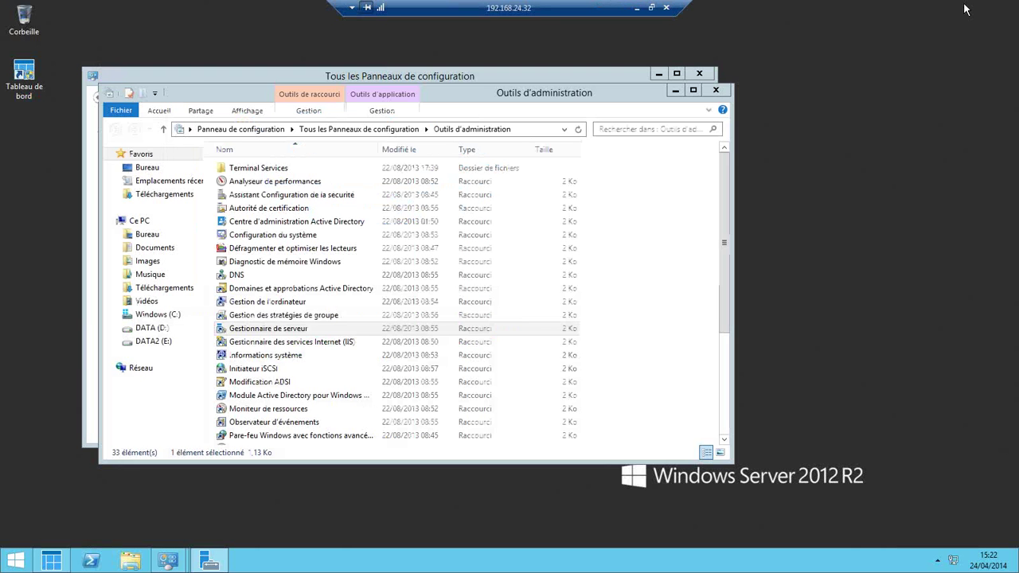
{"action": "left_click", "coordinate": [562, 73]}
{"action": "scroll", "coordinate": [665, 280], "scroll_direction": "up", "scroll_amount": 2}
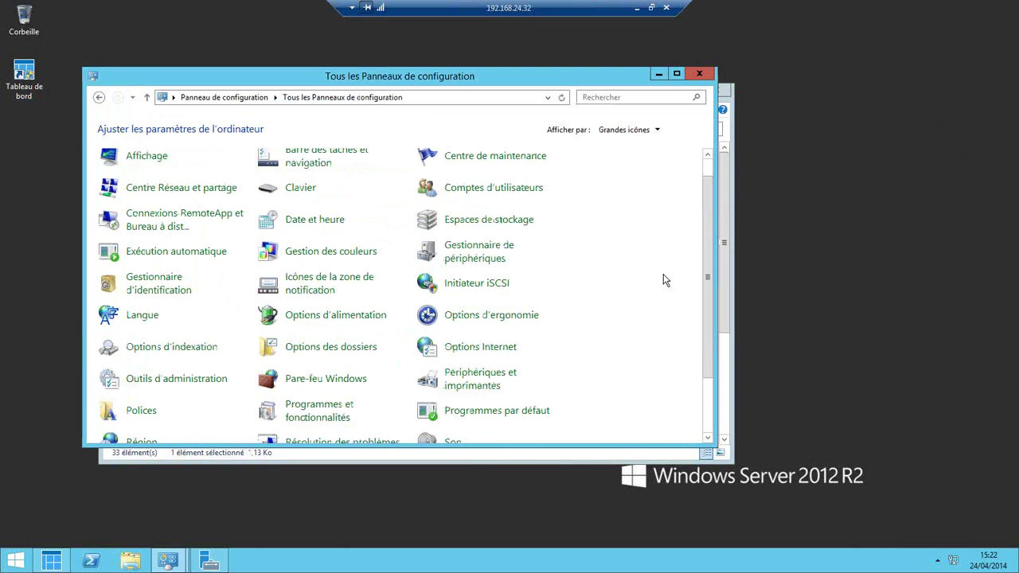
{"action": "left_click", "coordinate": [159, 188]}
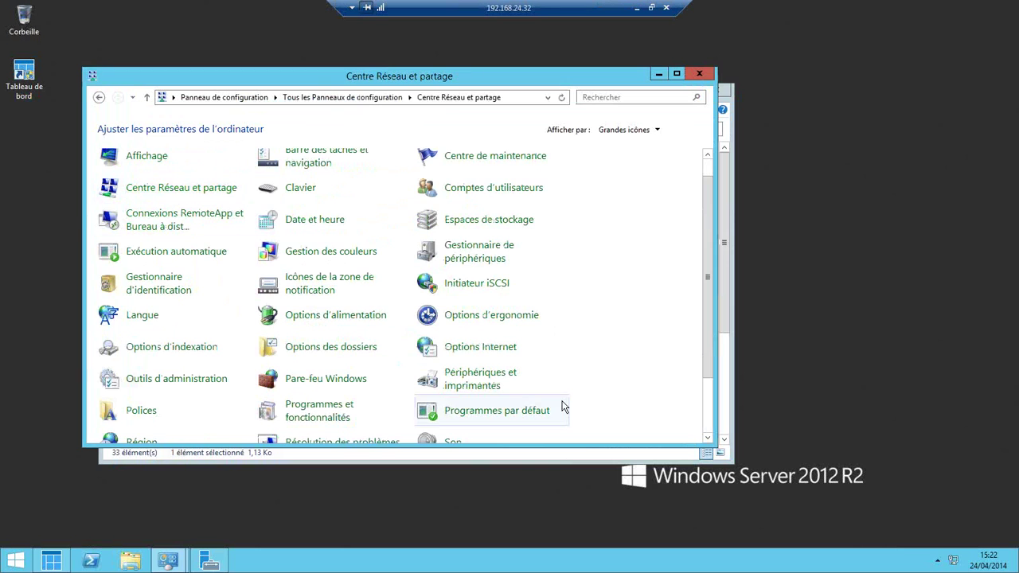
{"action": "left_click", "coordinate": [143, 159]}
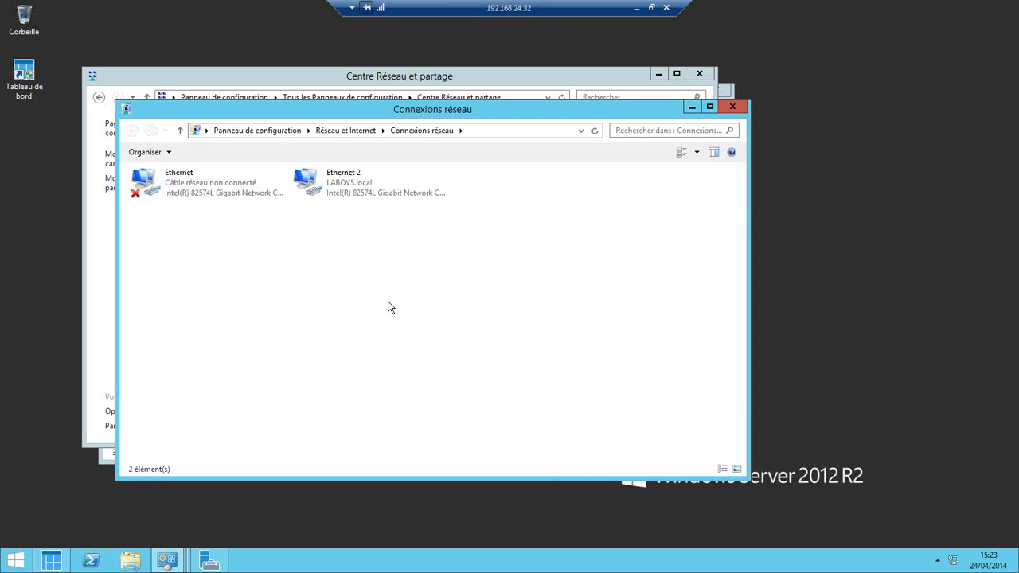
- Inspect the Ethernet 2 adapter's device configuration, close it, and return to Server Manager
{"action": "right_click", "coordinate": [340, 185]}
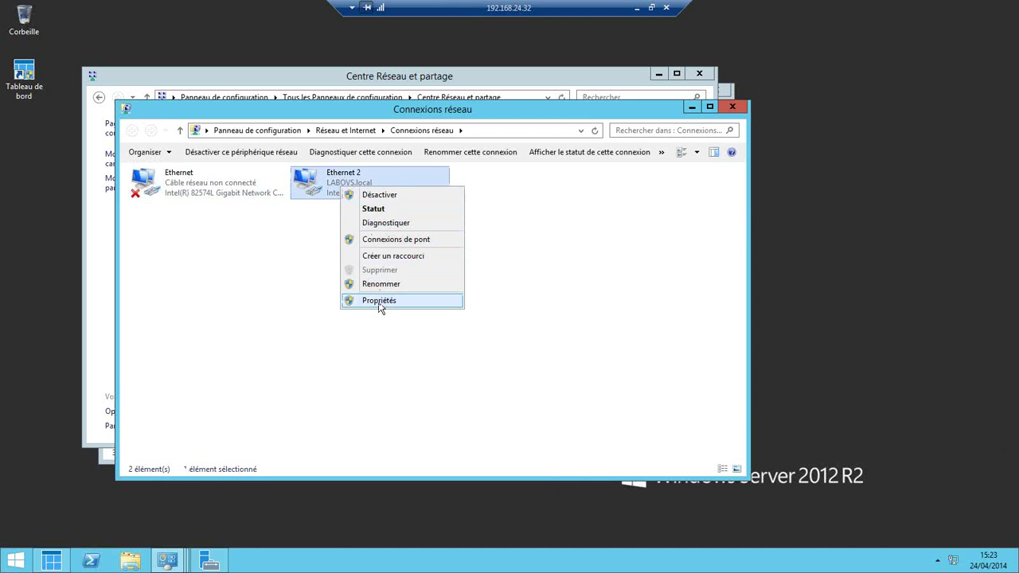
{"action": "left_click", "coordinate": [380, 302]}
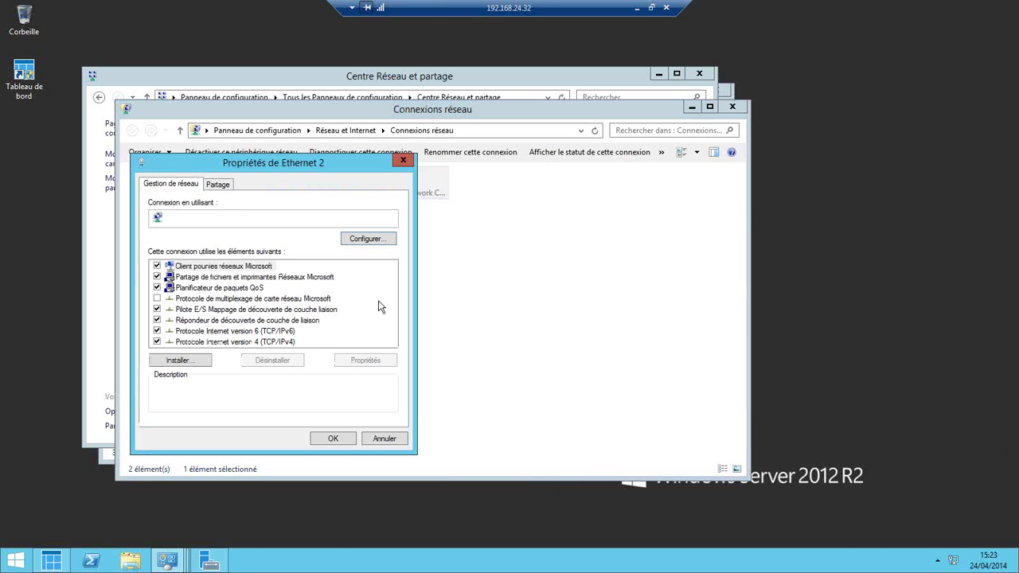
{"action": "left_click", "coordinate": [371, 241]}
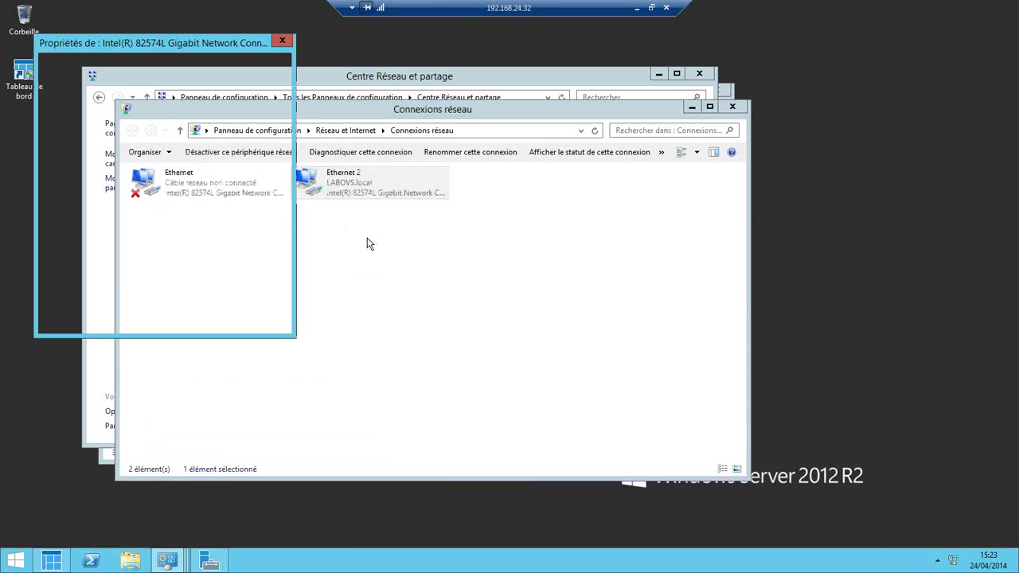
{"action": "left_click", "coordinate": [282, 40]}
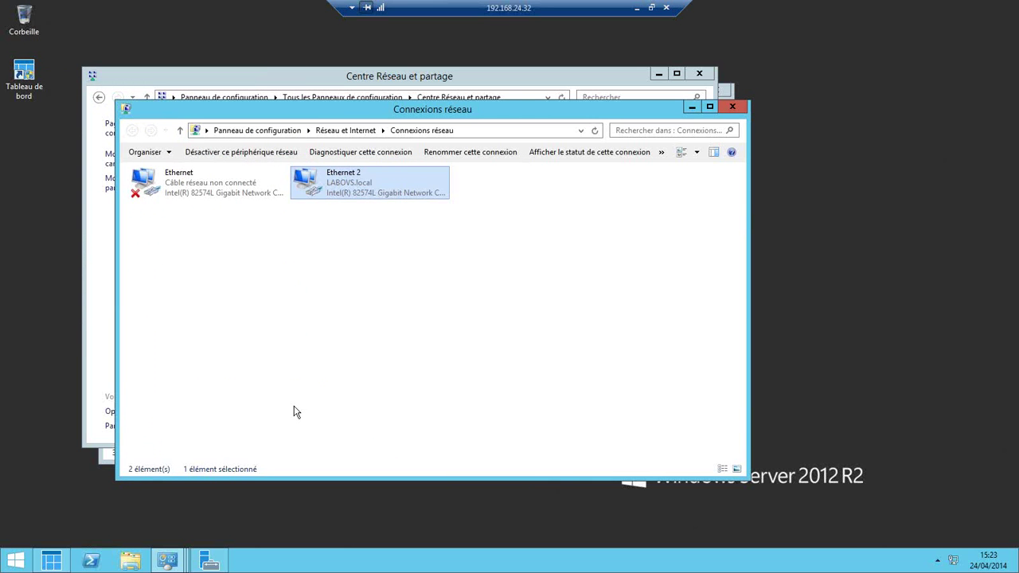
{"action": "left_click", "coordinate": [209, 561]}
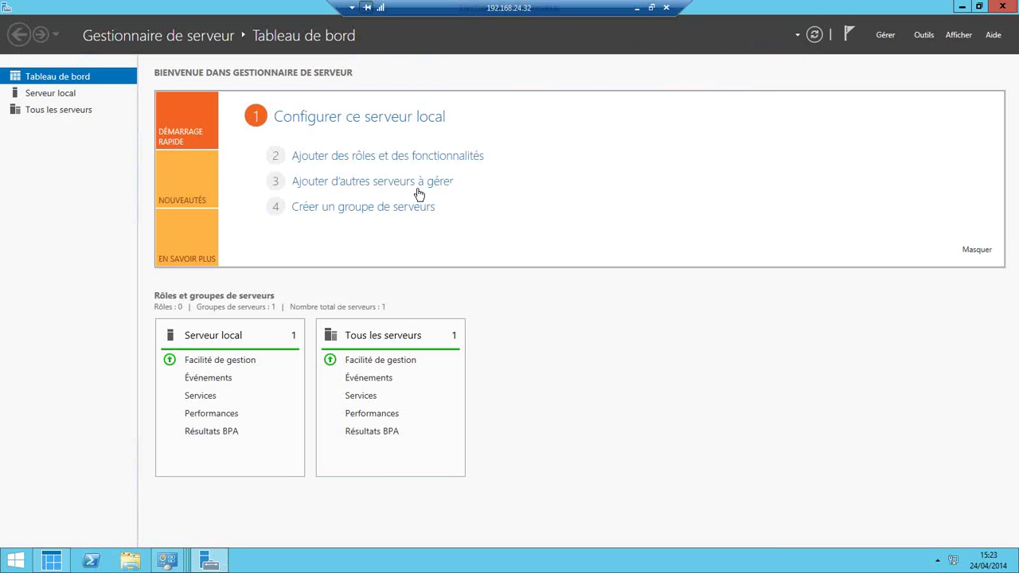
- View Serveur local, retry adding roles from Tableau de bord, dismiss the inventory notice, and minimize
{"action": "left_click", "coordinate": [51, 92]}
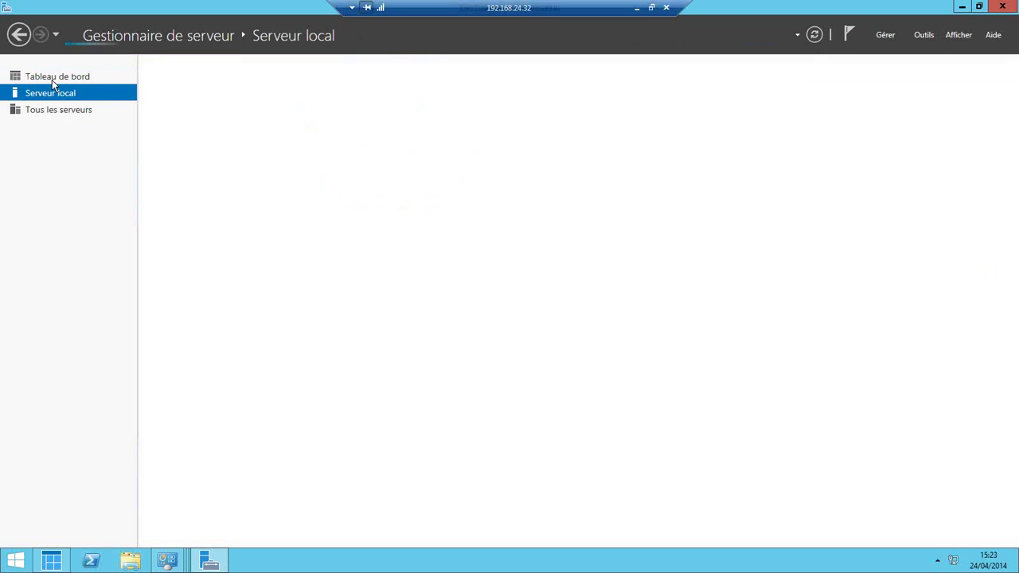
{"action": "left_click", "coordinate": [52, 80]}
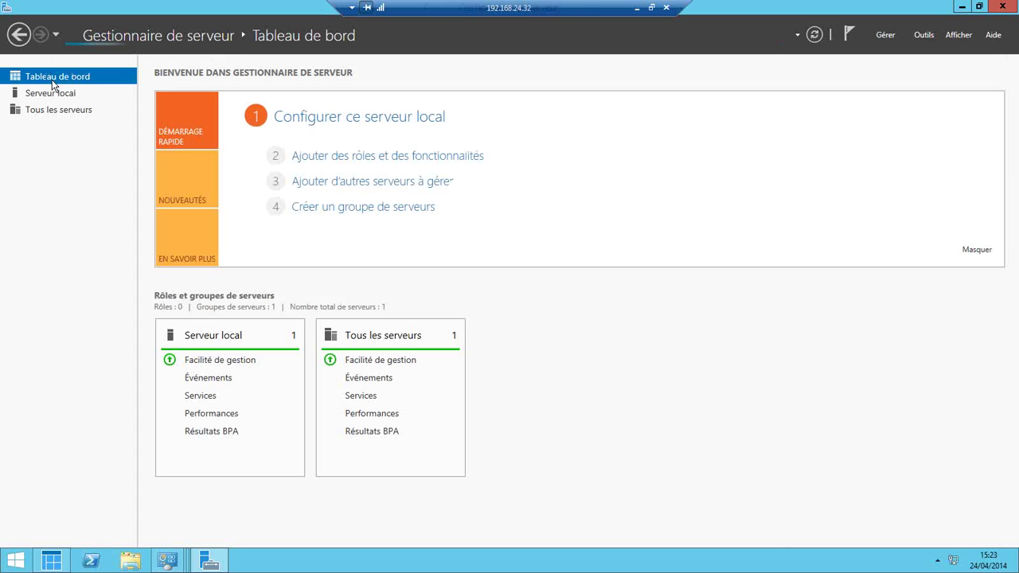
{"action": "left_click", "coordinate": [376, 159]}
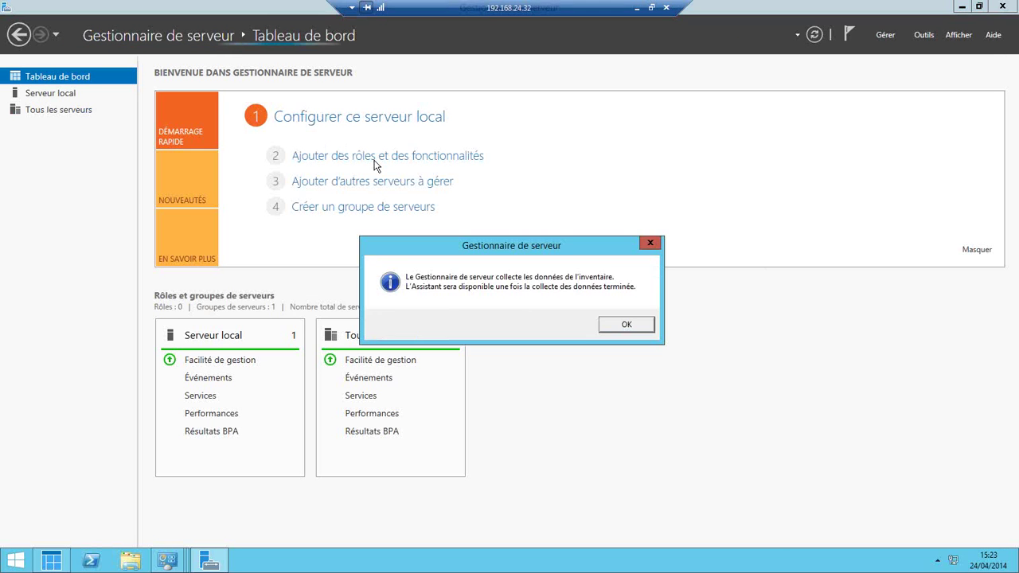
{"action": "left_click", "coordinate": [626, 325]}
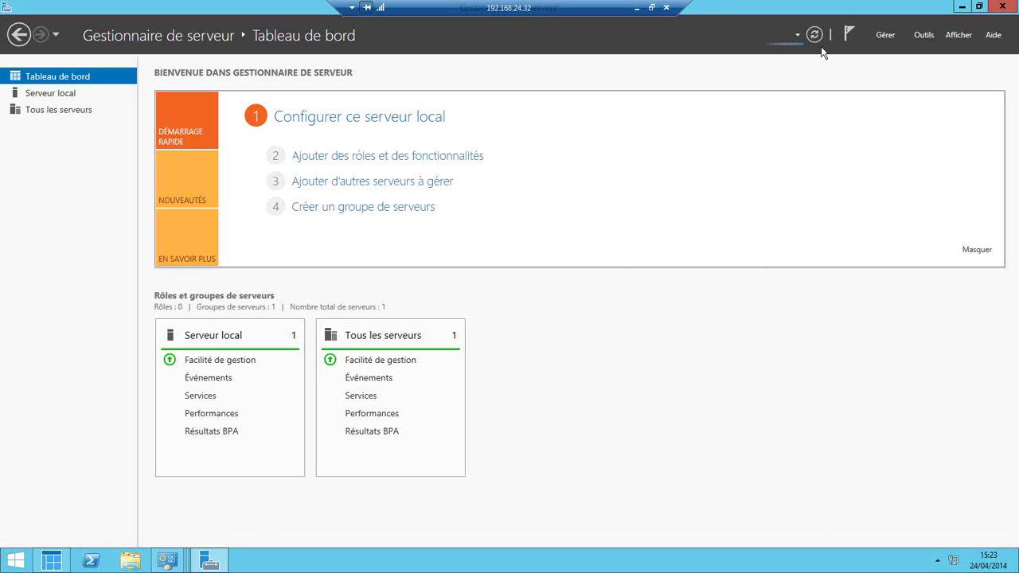
{"action": "left_click", "coordinate": [963, 7]}
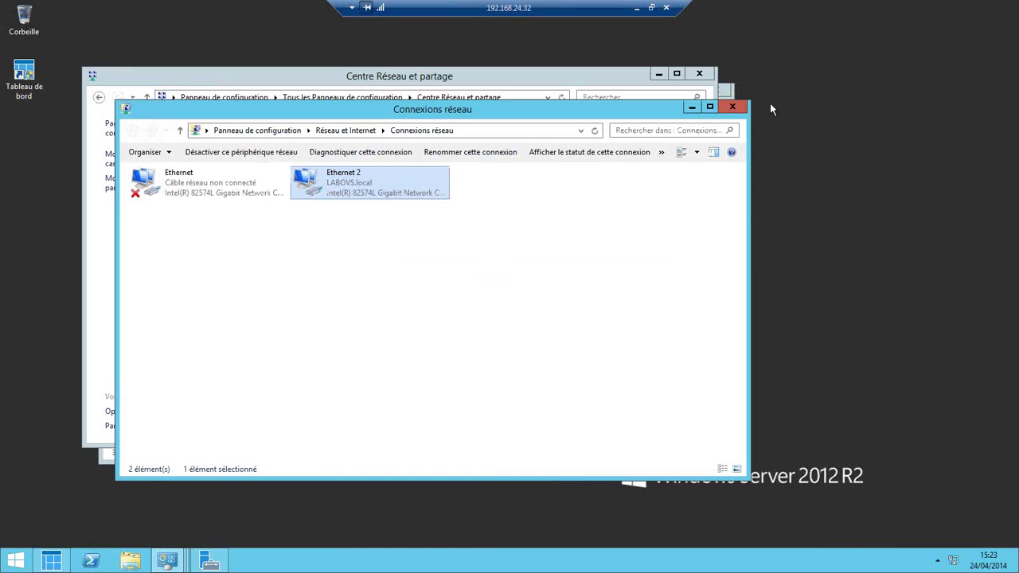
- Close Connexions réseau and show the Control Panel home as Petites icônes
{"action": "left_click", "coordinate": [738, 106]}
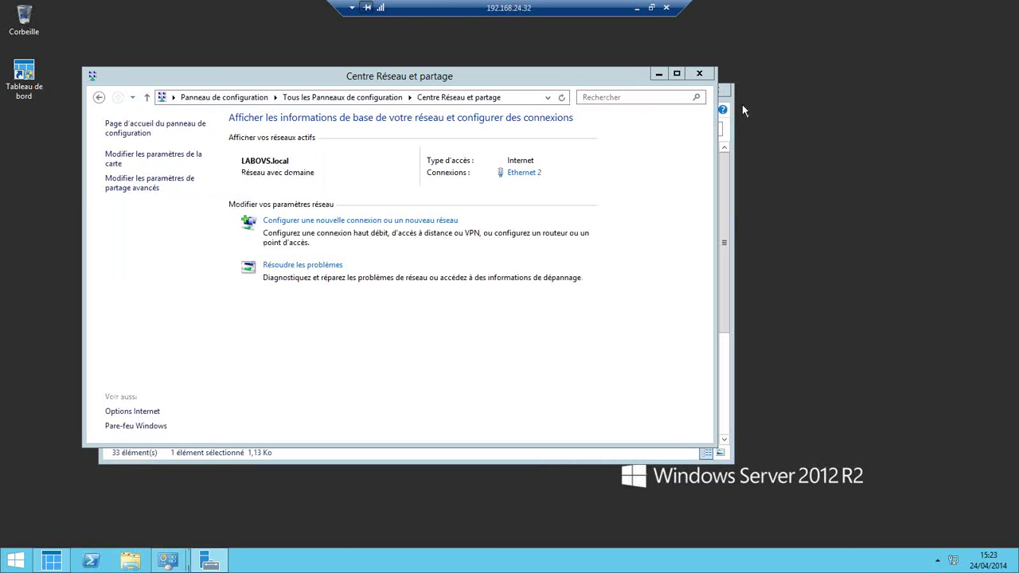
{"action": "left_click", "coordinate": [235, 99]}
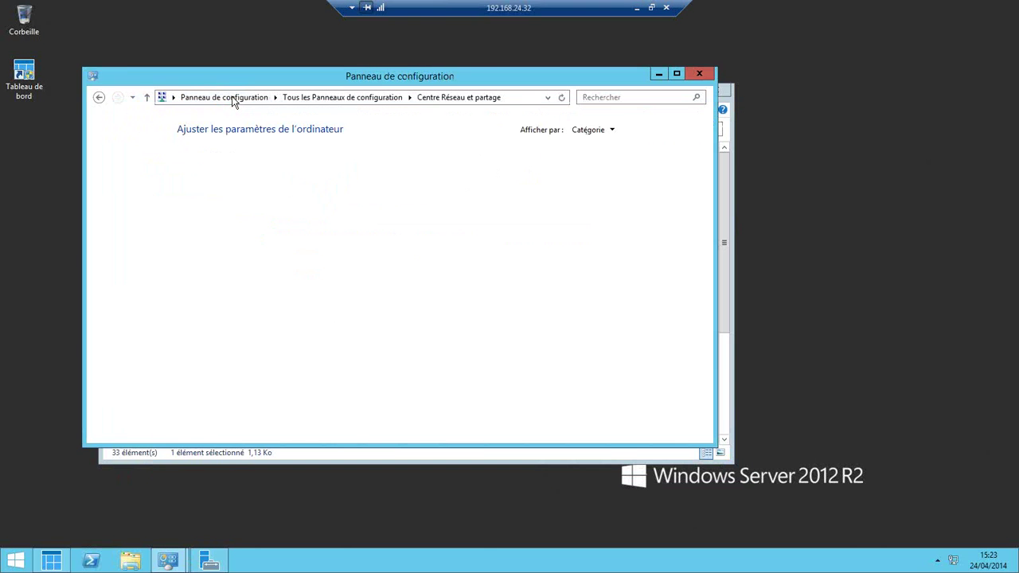
{"action": "left_click", "coordinate": [608, 132]}
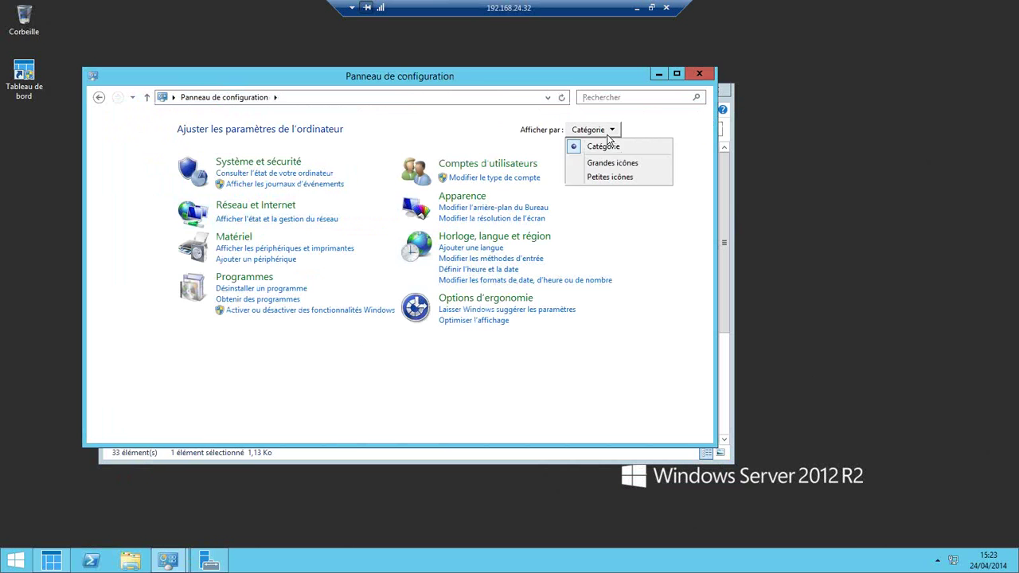
{"action": "left_click", "coordinate": [617, 178]}
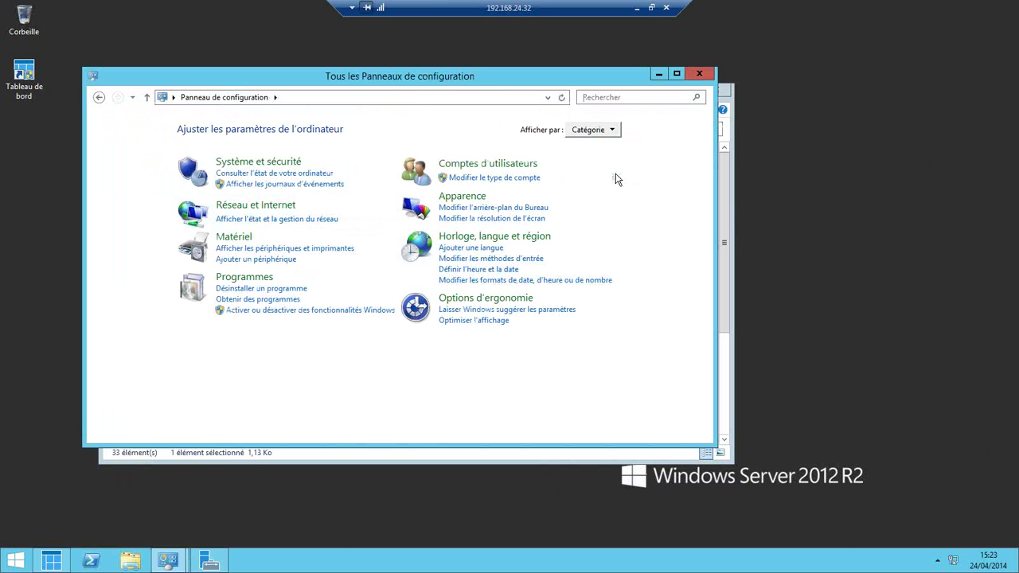
- Switch to Grandes icônes, make the window taller, and open the Système page
{"action": "left_click", "coordinate": [624, 132]}
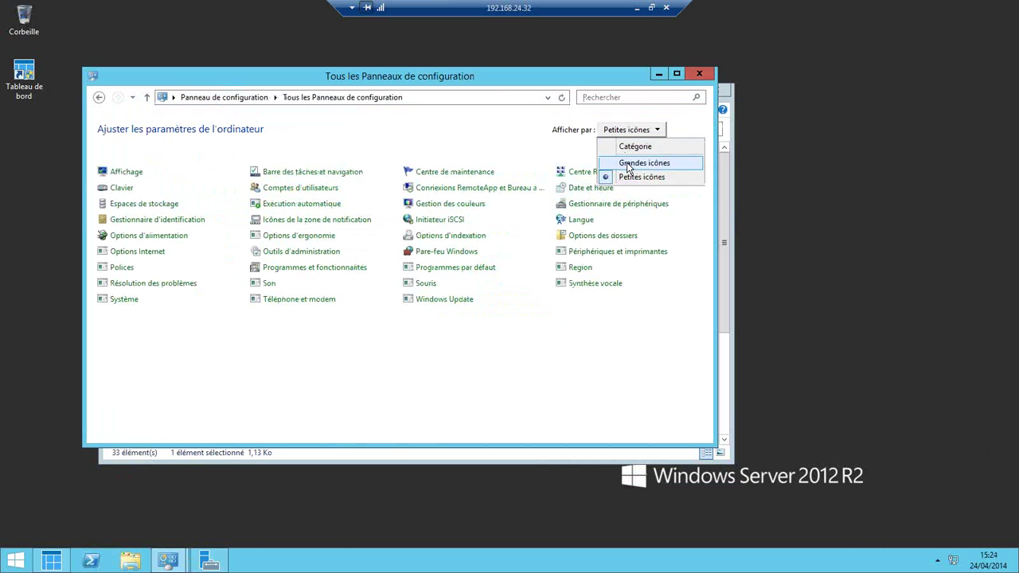
{"action": "left_click", "coordinate": [627, 169]}
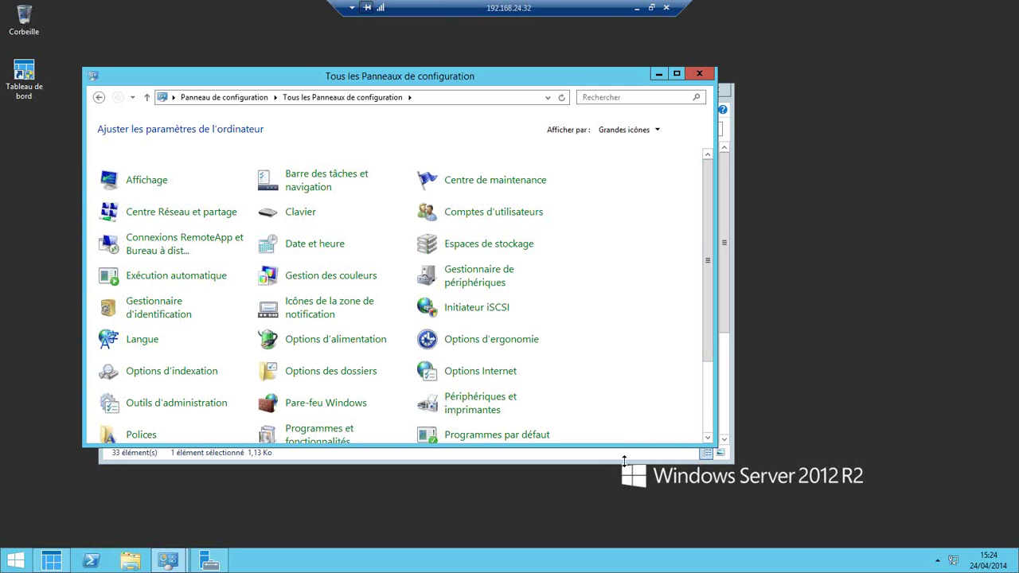
{"action": "left_click_drag", "start_coordinate": [626, 455], "coordinate": [644, 526]}
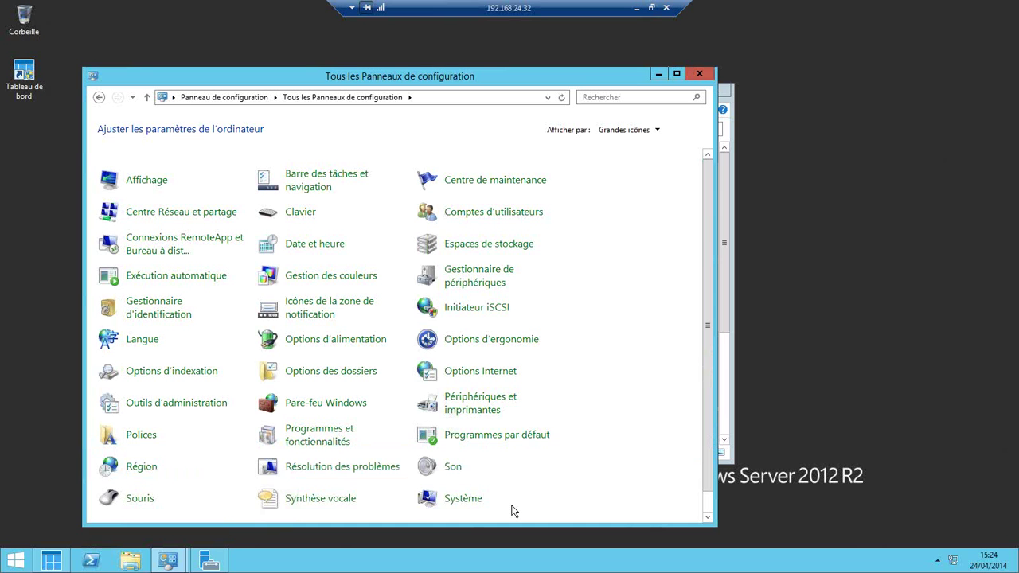
{"action": "left_click", "coordinate": [461, 499]}
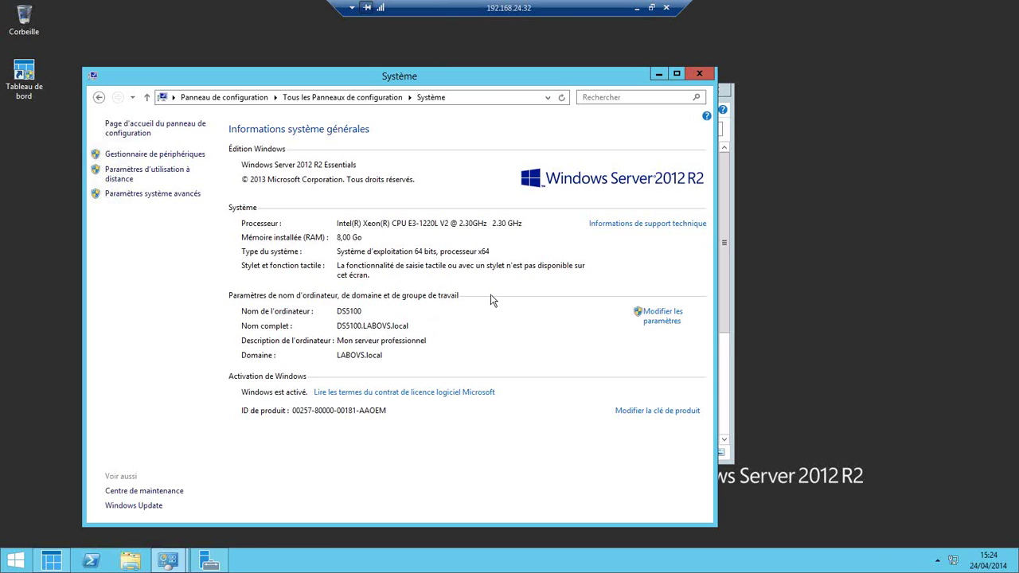
- Return from Système to the Control Panel home, grouped by Catégorie
{"action": "left_click", "coordinate": [247, 98]}
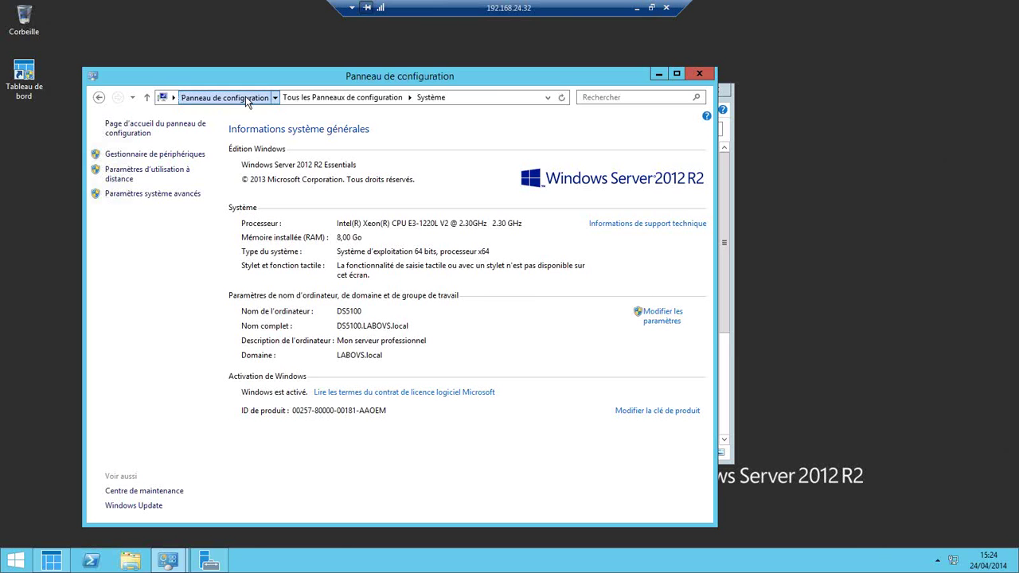
- Minimize Control Panel and scroll through the Outils d'administration list of 33 administrative tools
{"action": "left_click", "coordinate": [652, 74]}
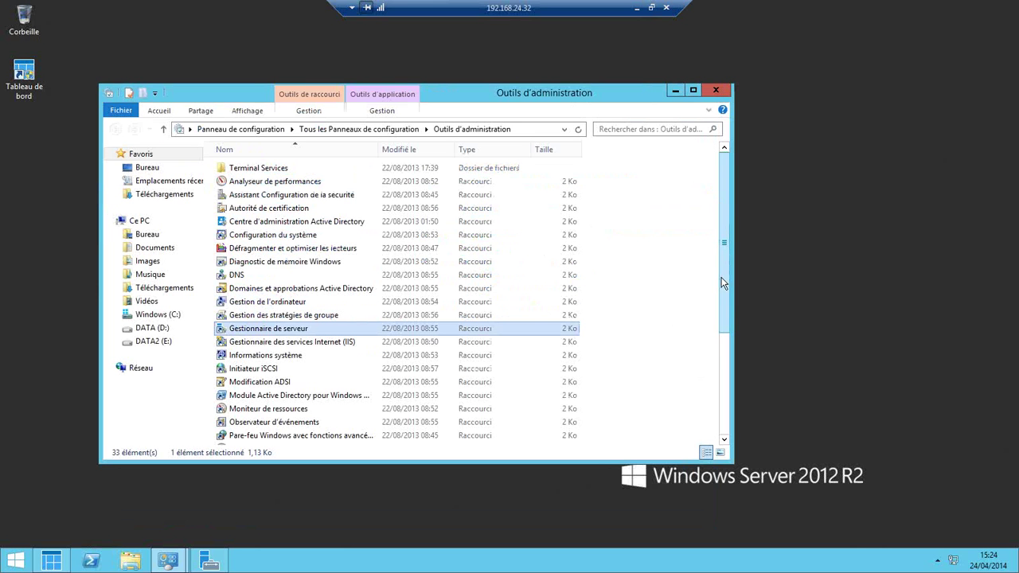
{"action": "left_click_drag", "start_coordinate": [723, 292], "coordinate": [720, 396]}
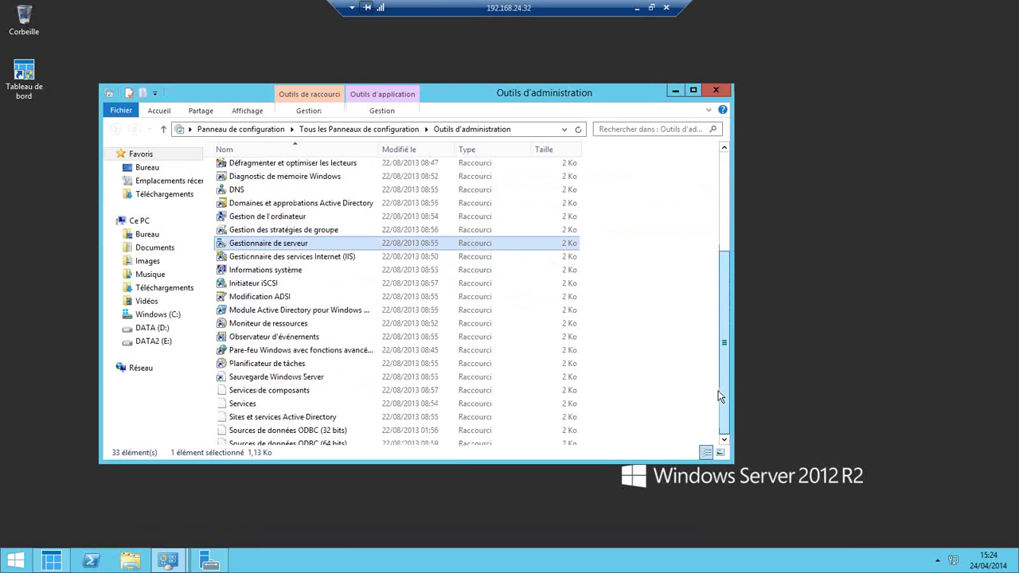
{"action": "left_click_drag", "start_coordinate": [719, 396], "coordinate": [711, 295]}
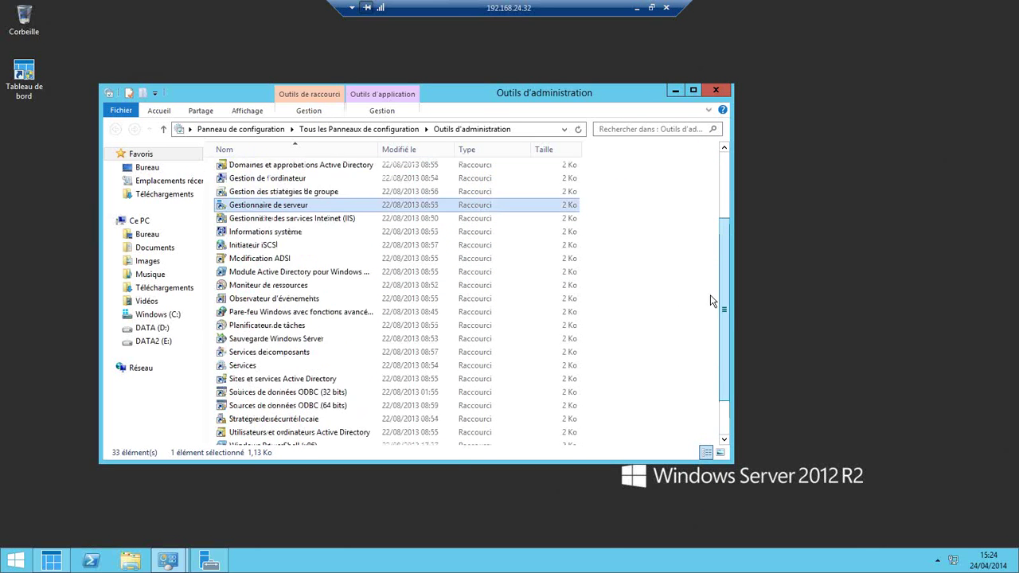
{"action": "right_click", "coordinate": [604, 557]}
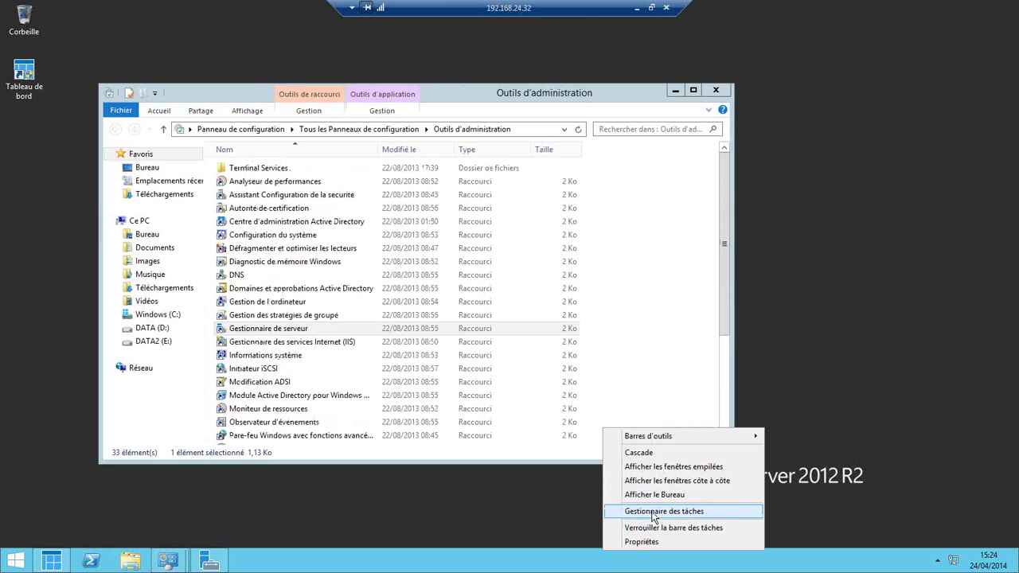
- Launch Task Manager, review the Intel Xeon E3-1220L V2 processor performance, then minimize it
{"action": "left_click", "coordinate": [653, 514]}
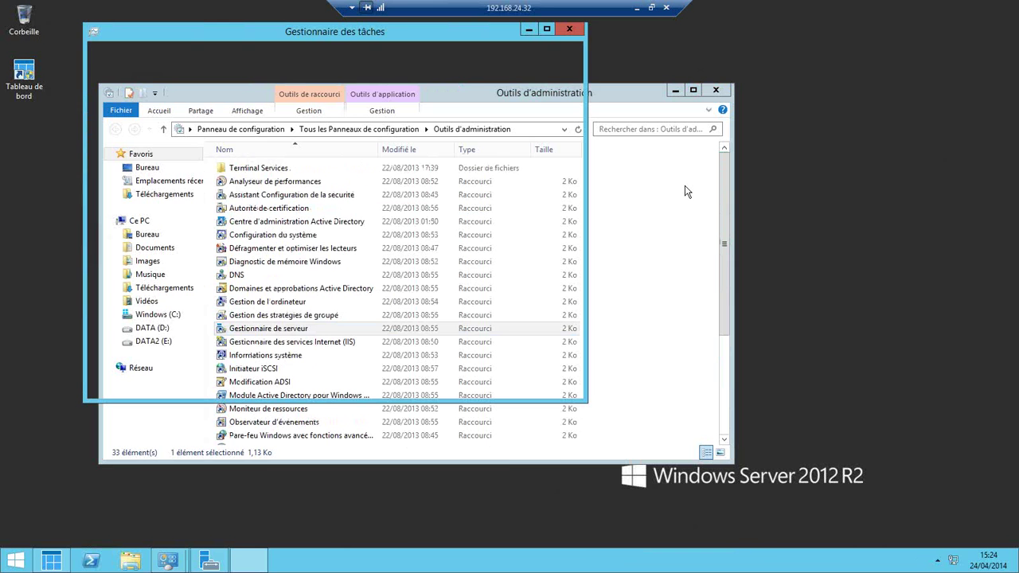
{"action": "left_click", "coordinate": [677, 89]}
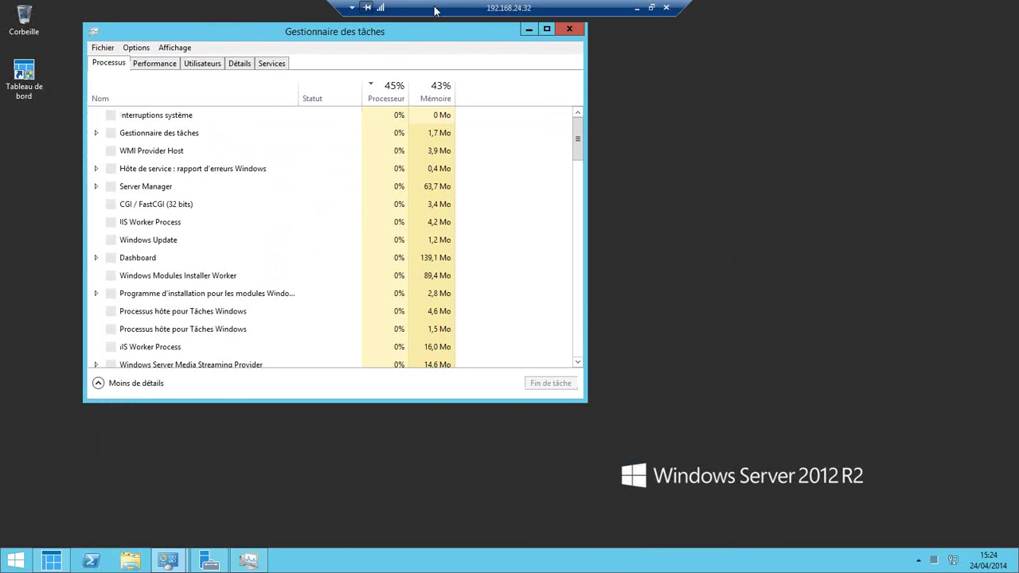
{"action": "left_click_drag", "start_coordinate": [437, 34], "coordinate": [674, 158]}
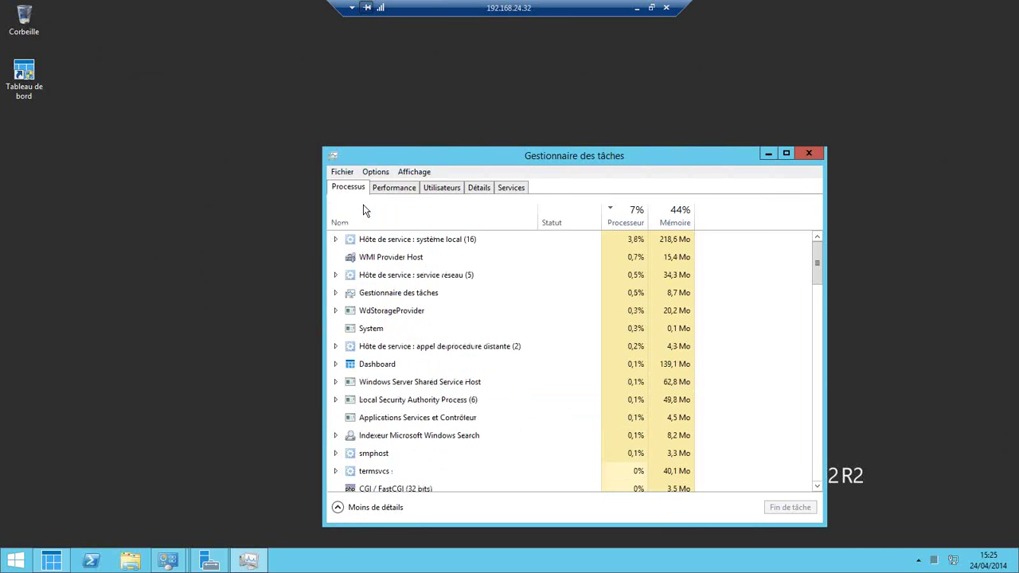
{"action": "left_click", "coordinate": [397, 190]}
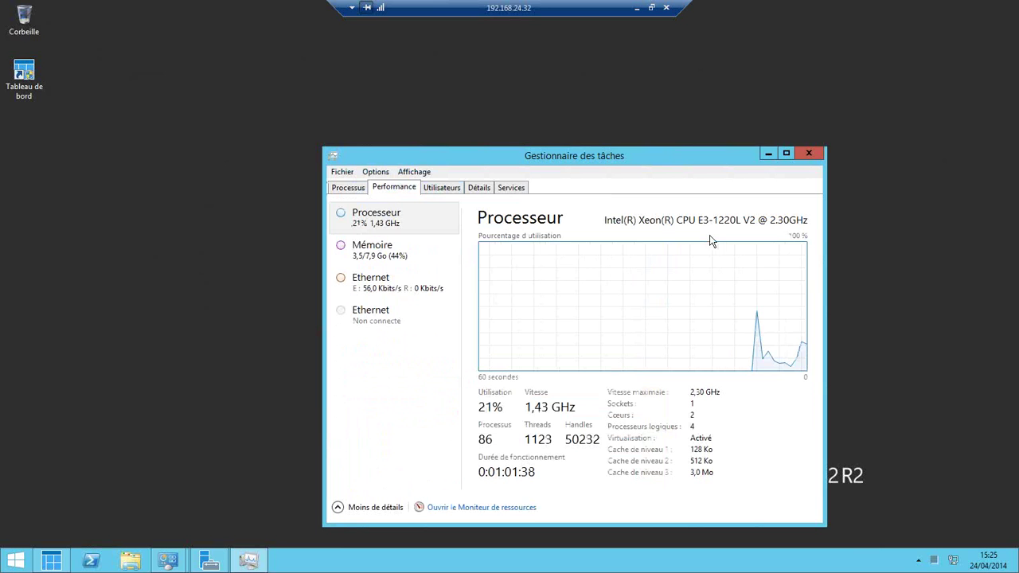
{"action": "left_click", "coordinate": [769, 154]}
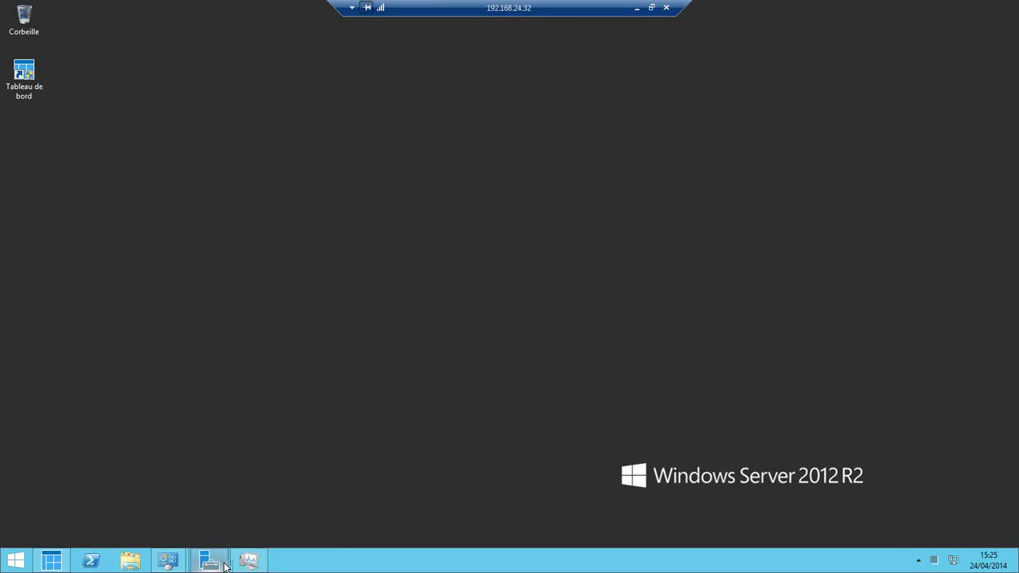
- Start 'Ajouter des rôles et des fonctionnalités' from the Server Manager dashboard
{"action": "left_click", "coordinate": [219, 565]}
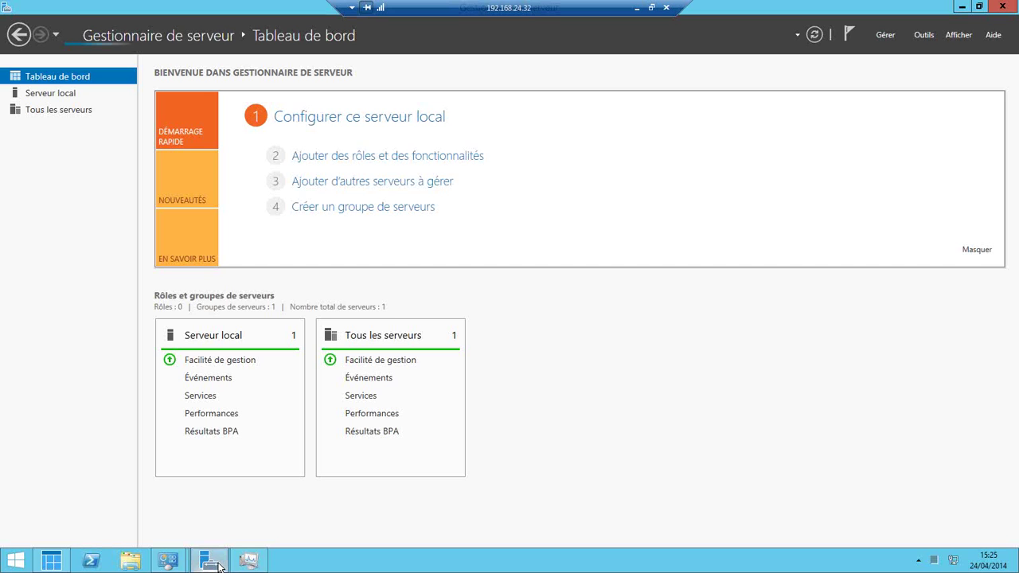
{"action": "left_click", "coordinate": [402, 156]}
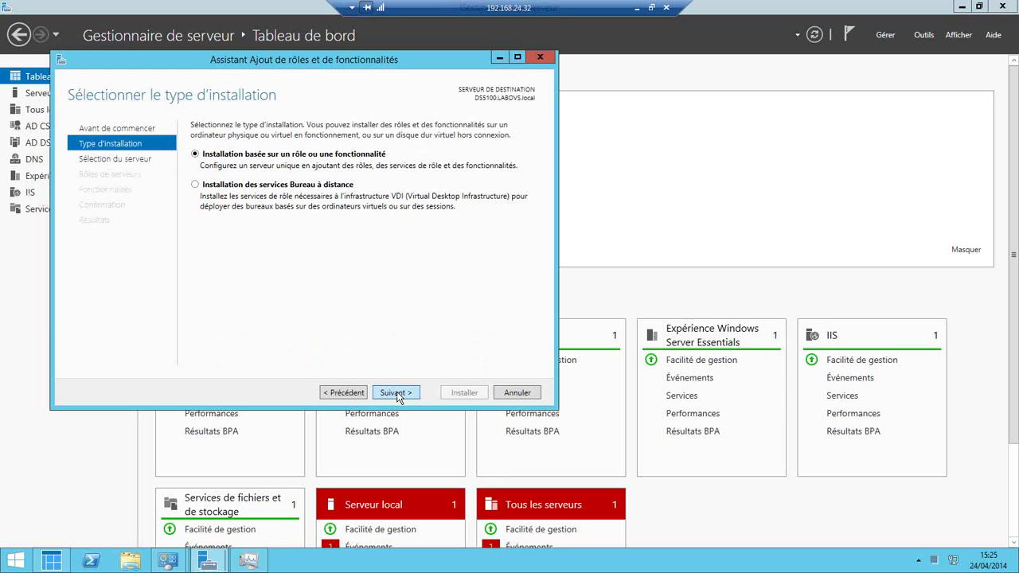
- Advance to the server roles list and select Hyper-V with its required features
{"action": "left_click", "coordinate": [395, 393]}
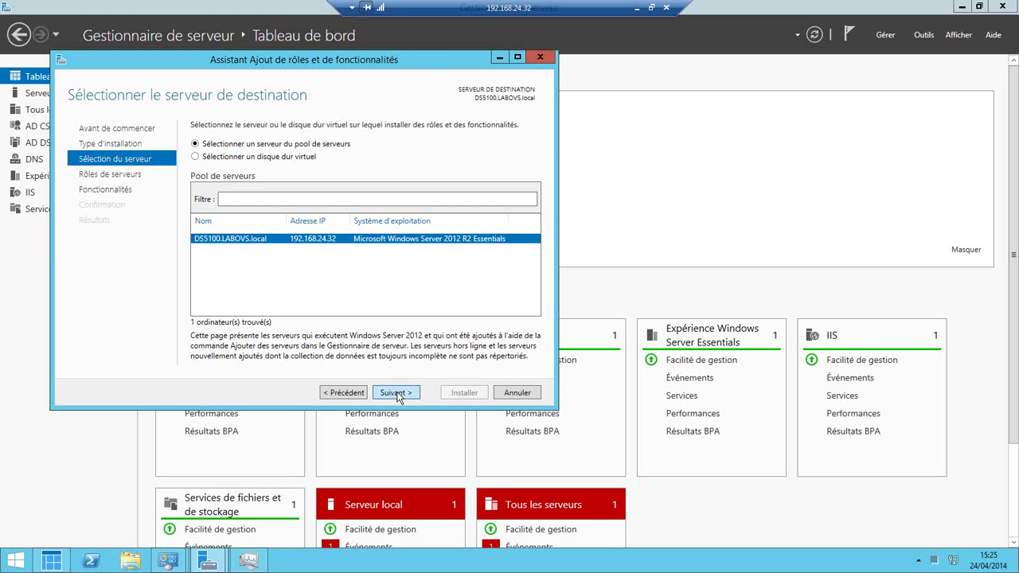
{"action": "left_click", "coordinate": [395, 393]}
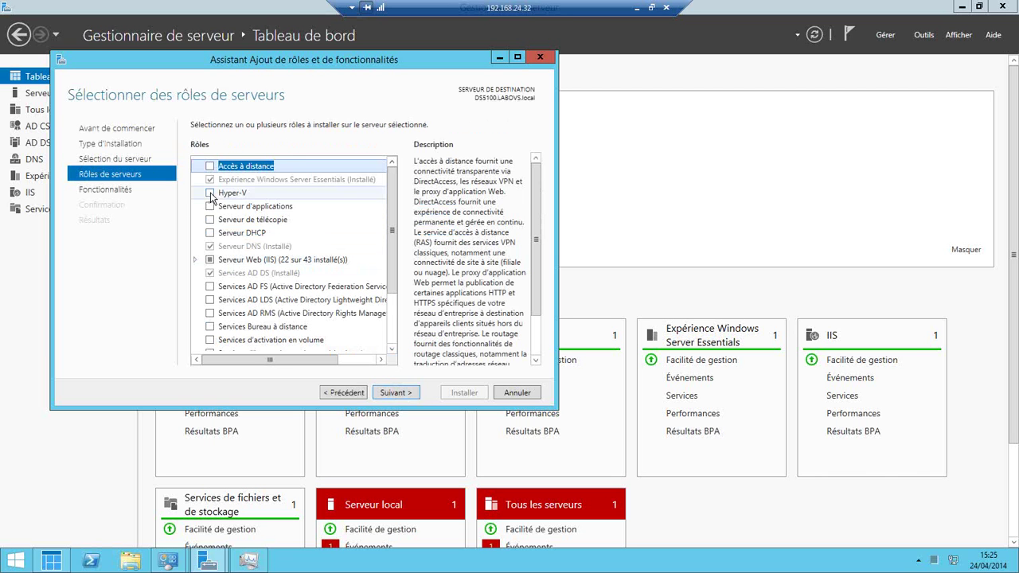
{"action": "left_click", "coordinate": [210, 194]}
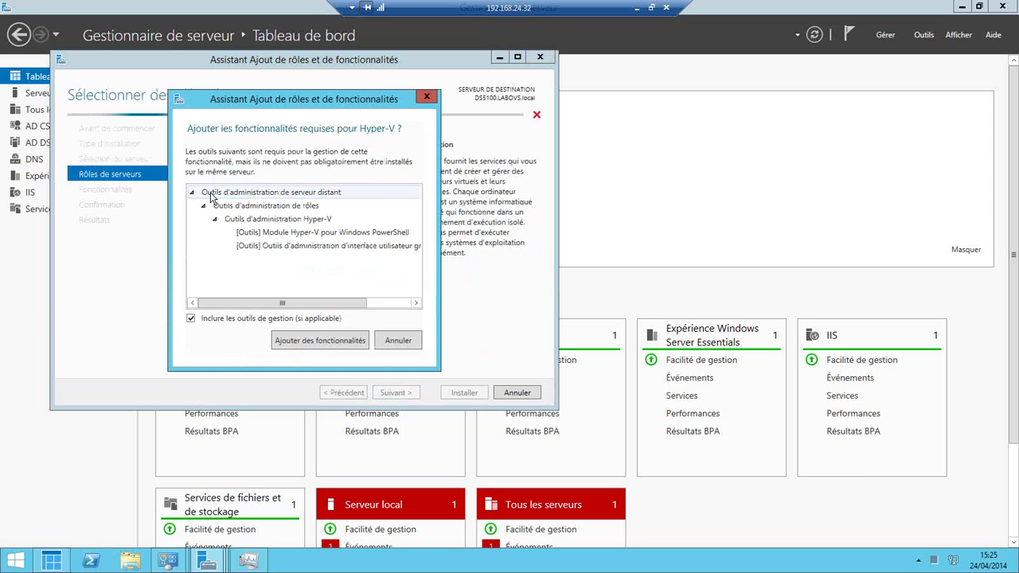
{"action": "left_click", "coordinate": [345, 347]}
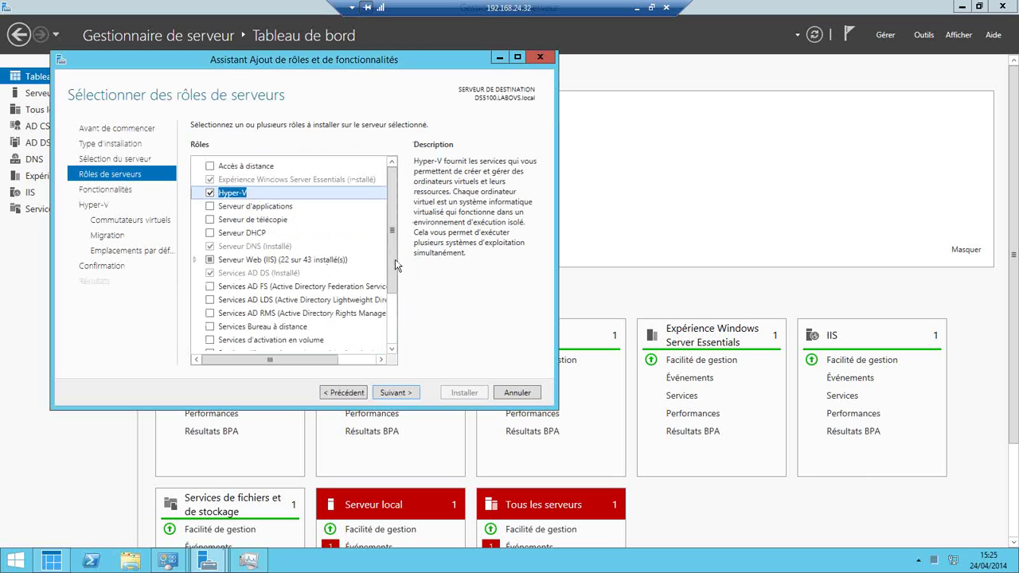
- Expand the AD certificate services and file and storage services rows, then cancel the wizard
{"action": "scroll", "coordinate": [395, 258], "scroll_direction": "down", "scroll_amount": 2}
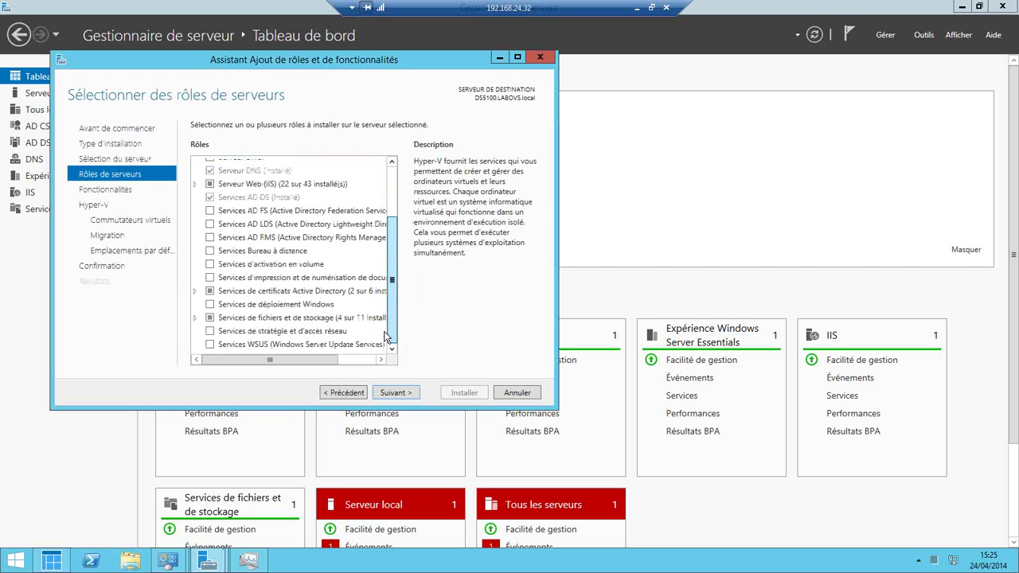
{"action": "left_click", "coordinate": [195, 291]}
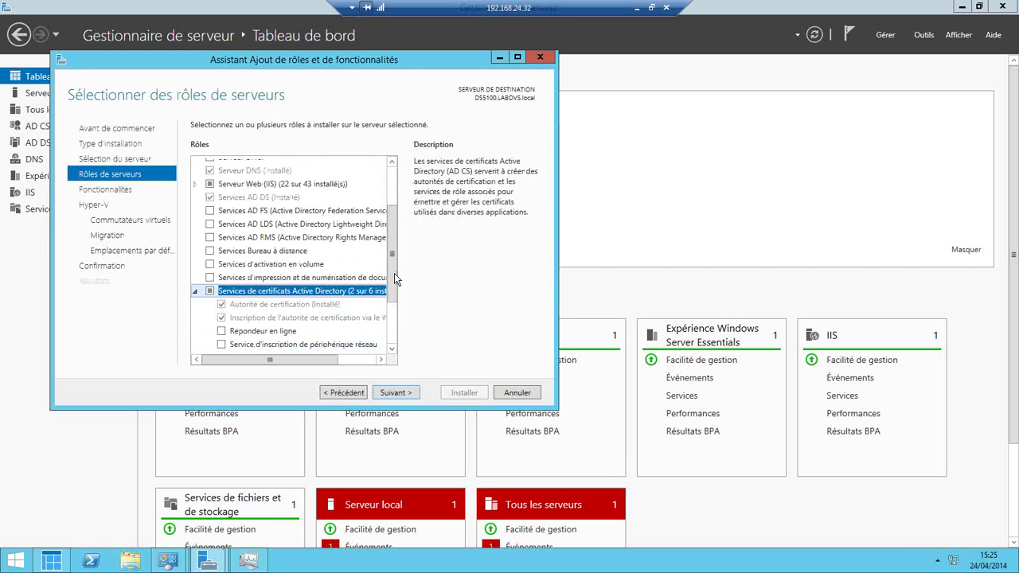
{"action": "left_click_drag", "start_coordinate": [393, 274], "coordinate": [390, 367]}
{"action": "left_click", "coordinate": [195, 324]}
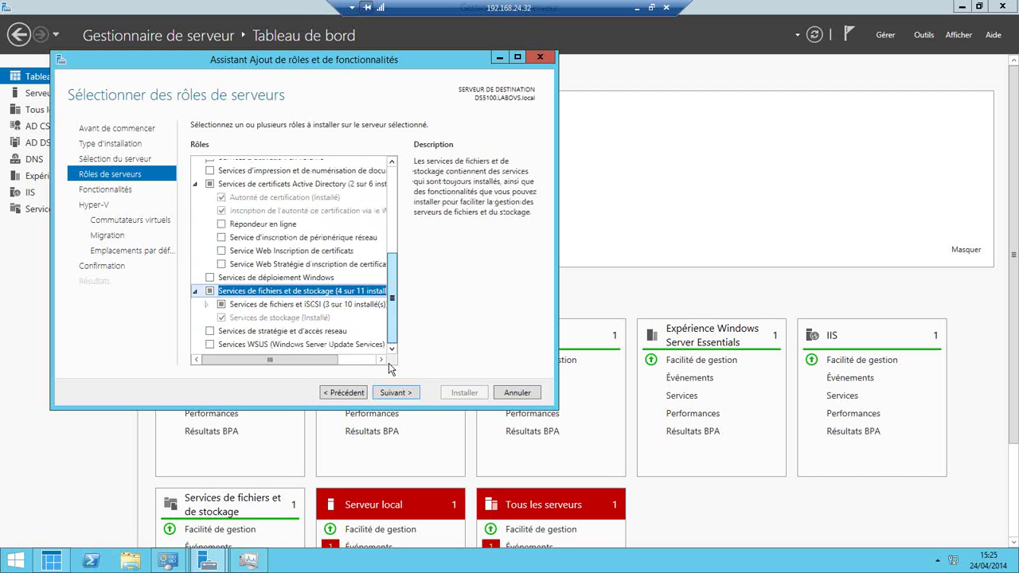
{"action": "left_click", "coordinate": [206, 304]}
{"action": "left_click_drag", "start_coordinate": [395, 265], "coordinate": [392, 317]}
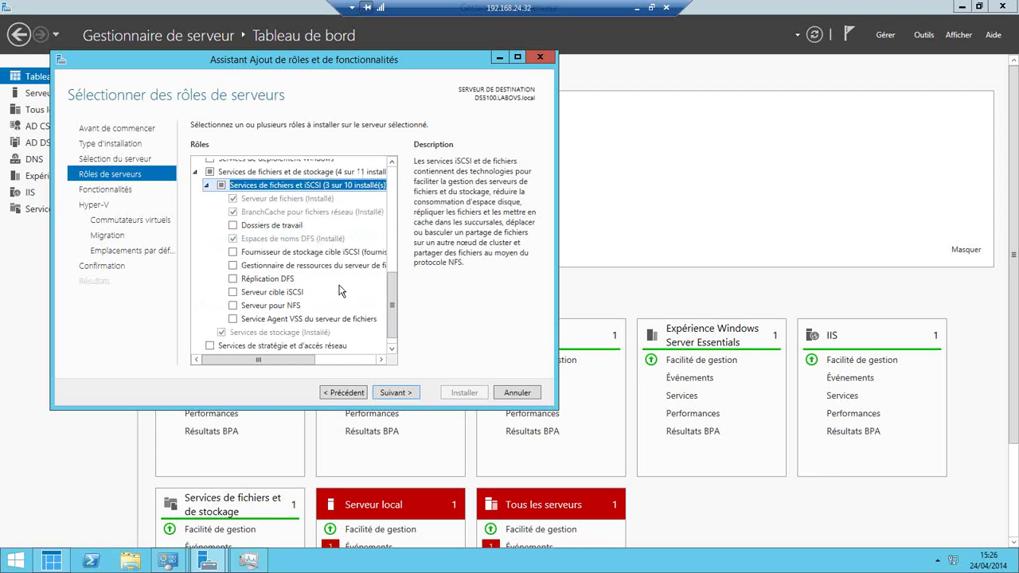
{"action": "left_click", "coordinate": [517, 393]}
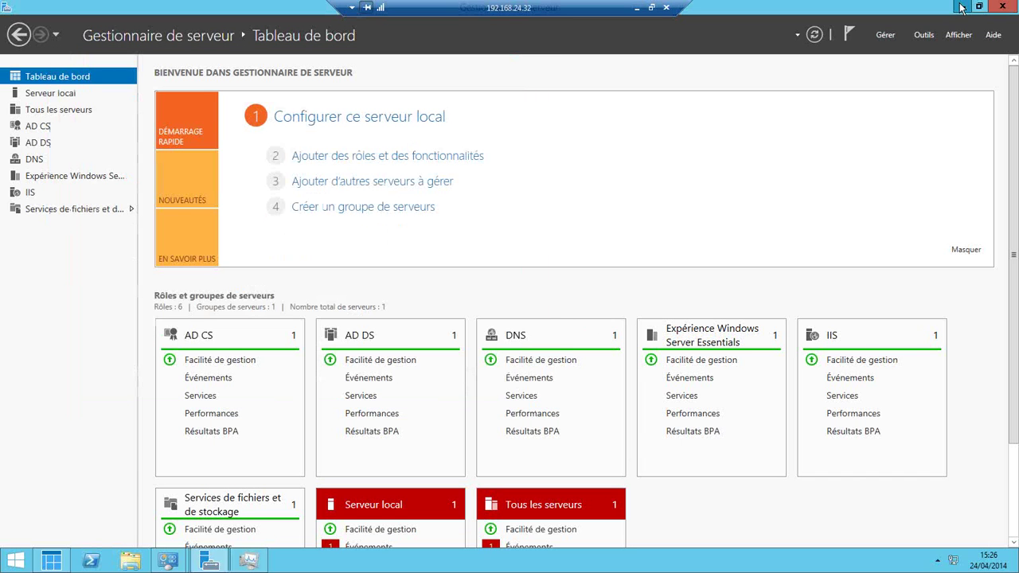
- Minimize Server Manager and the remote session to return to the WD Sentinel slide
{"action": "left_click", "coordinate": [961, 7]}
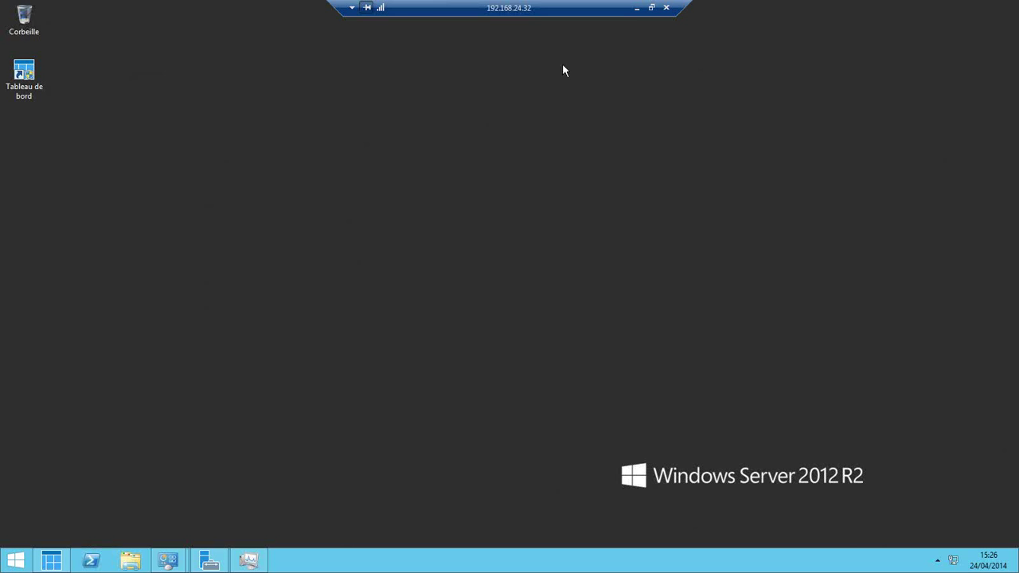
{"action": "left_click", "coordinate": [638, 9]}
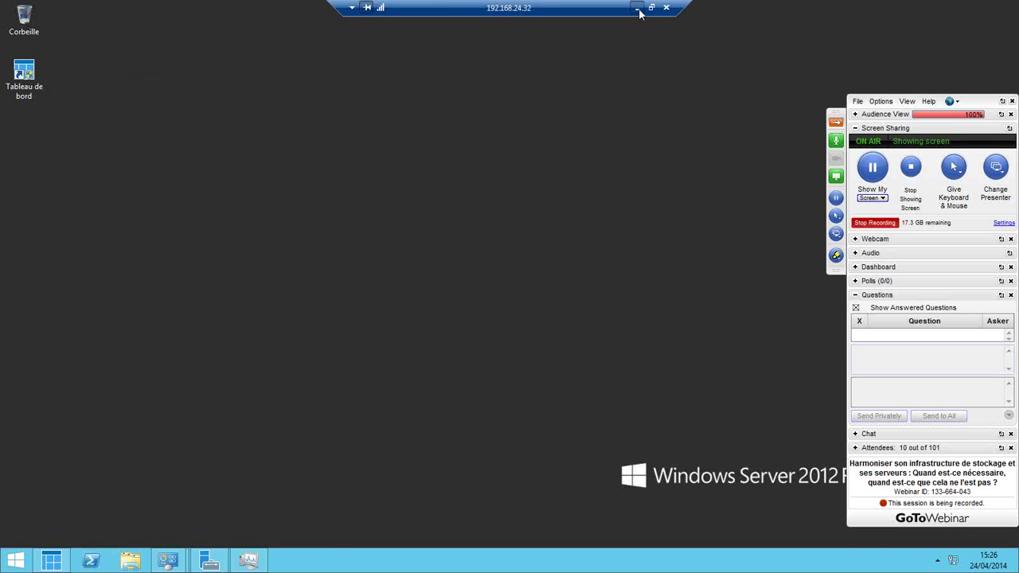
{"action": "left_click", "coordinate": [638, 10]}
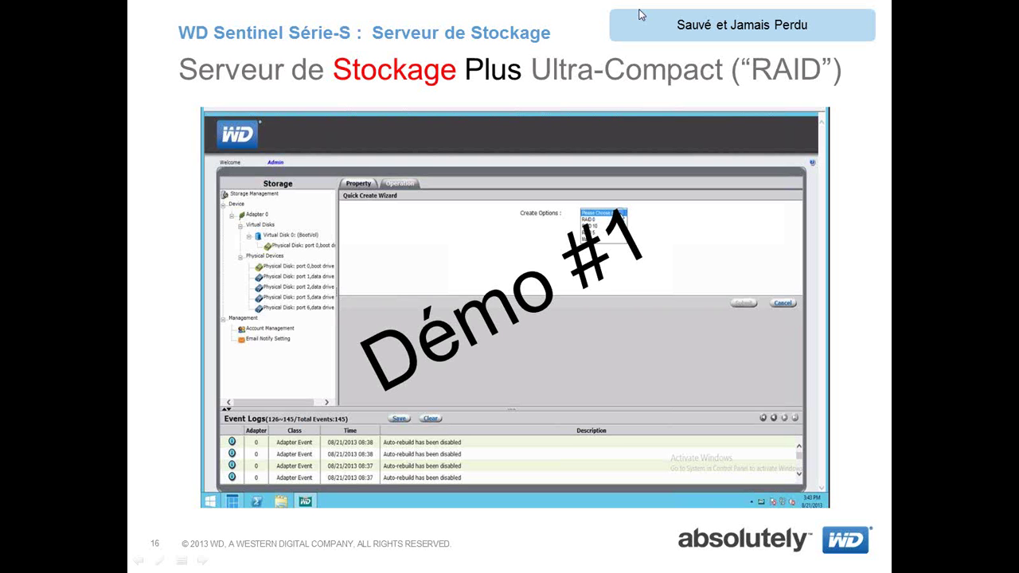